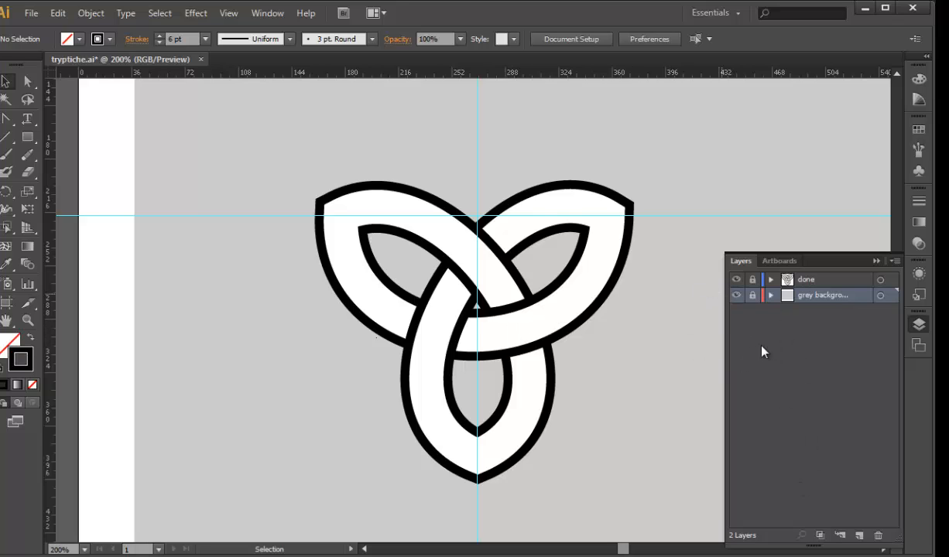
Hide the "done" layer and add a new layer above the grey background layer
click(736, 279)
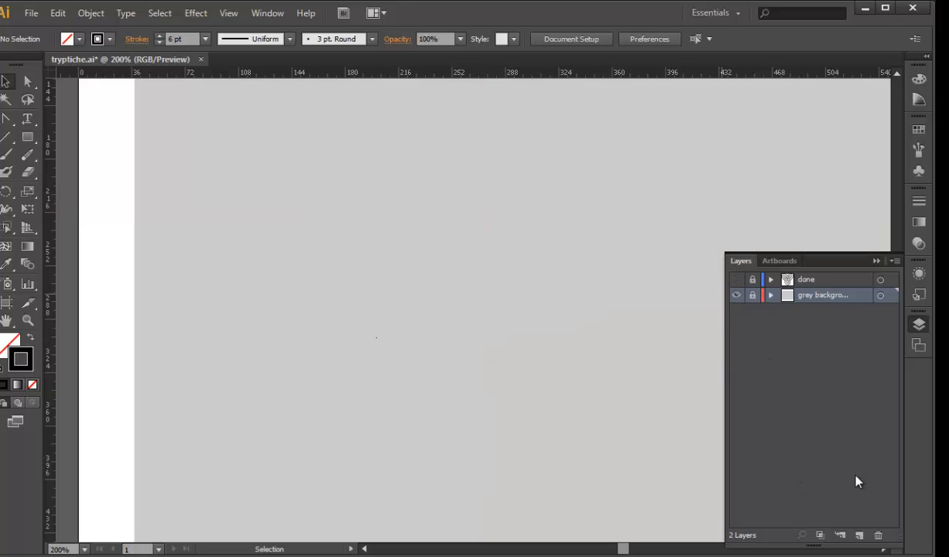
click(859, 534)
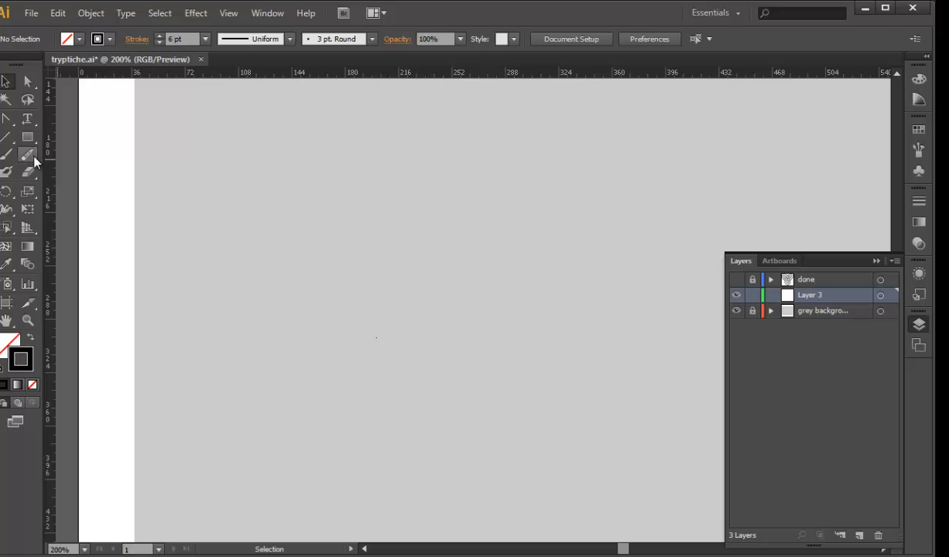
Draw a closed downward-pointing triangle about 107 px wide and 80 px tall with the Pen tool, using the 6 pt black stroke and no fill
click(8, 122)
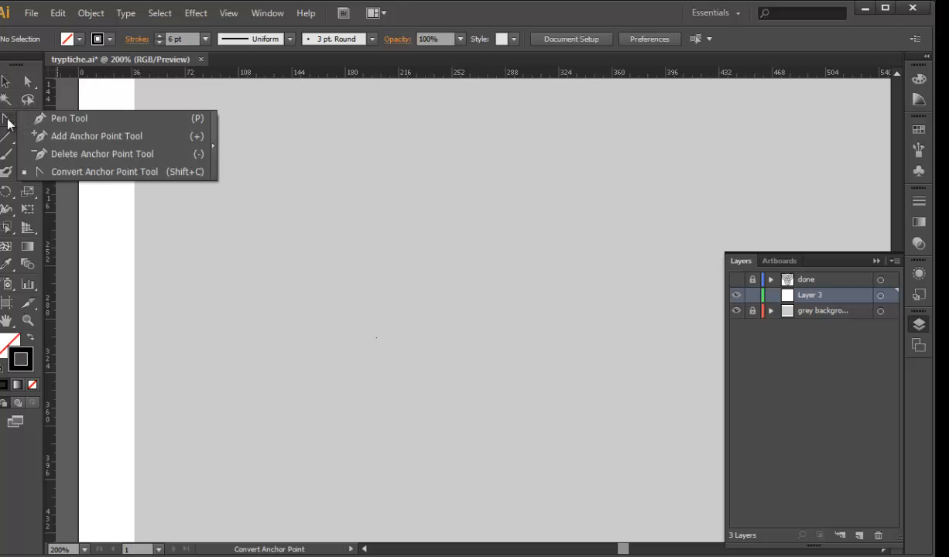
click(78, 119)
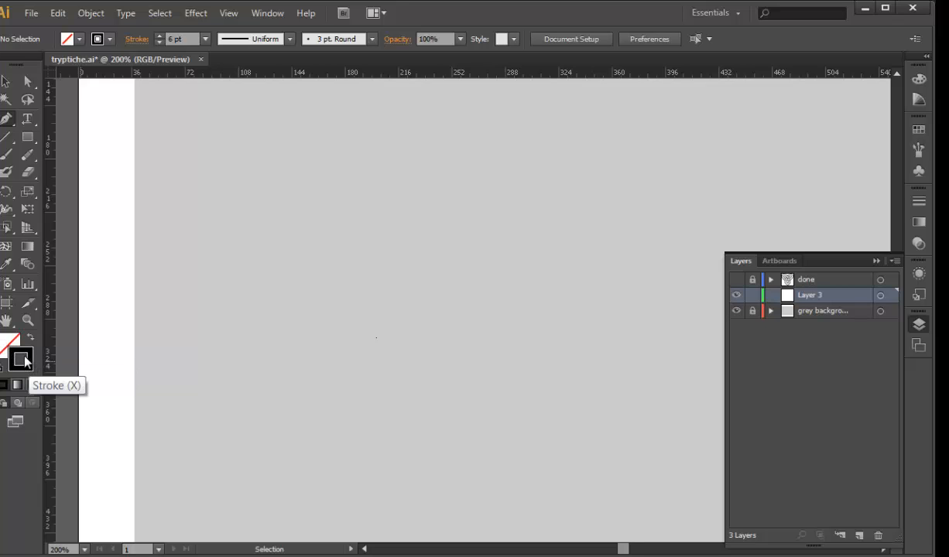
click(321, 225)
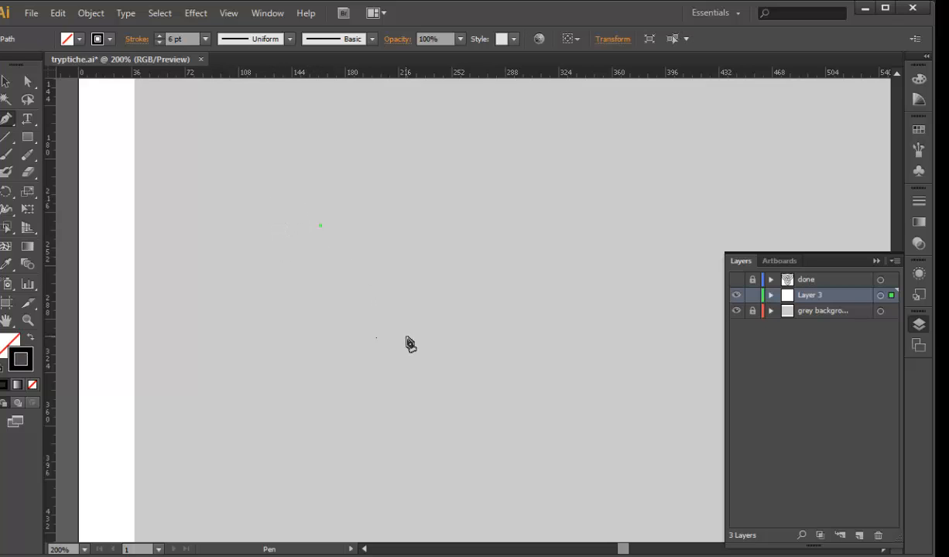
click(408, 345)
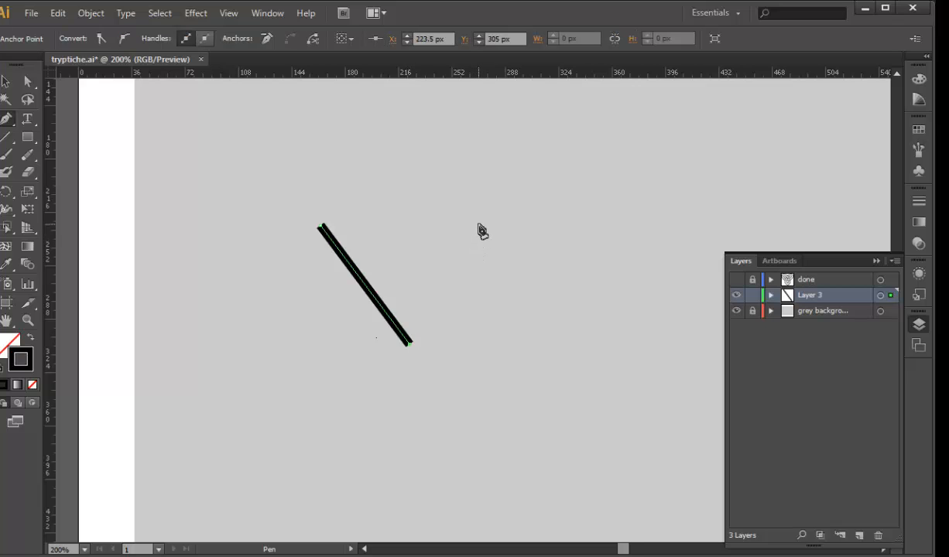
click(480, 225)
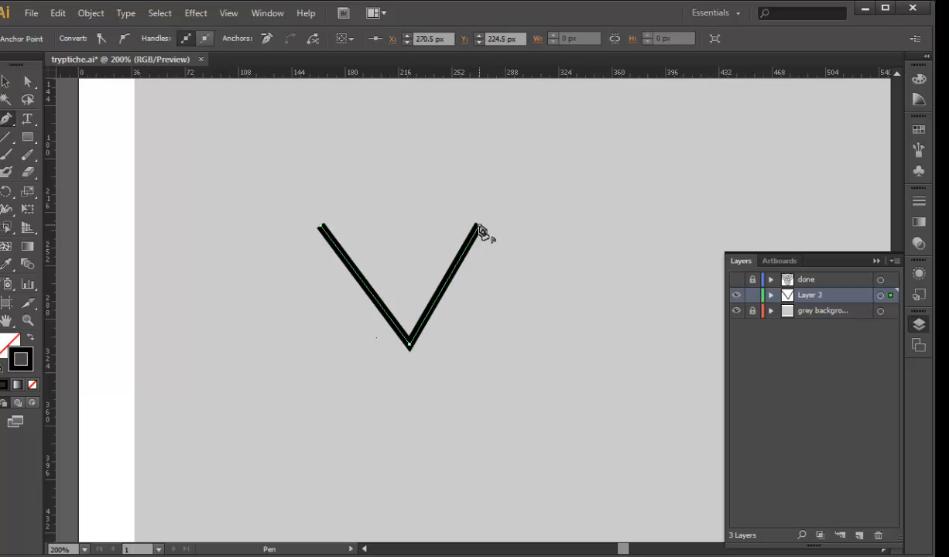
click(321, 229)
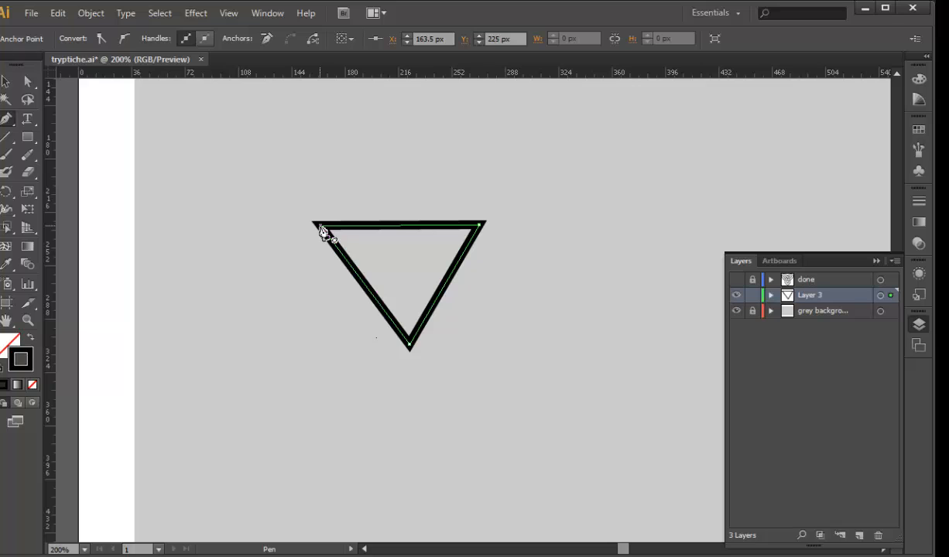
Convert the triangle's three corners to smooth points, pulling out their handles so the path forms three interlaced loops
click(7, 124)
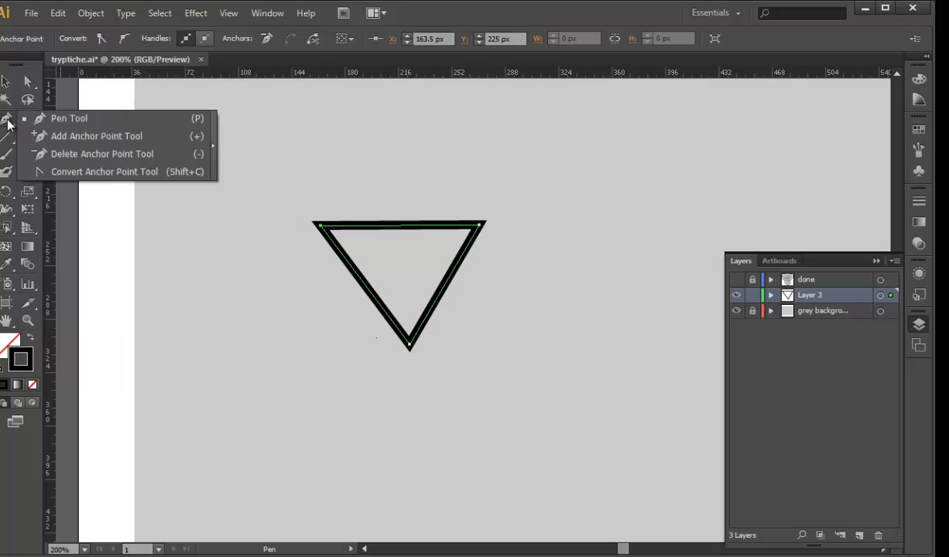
click(122, 173)
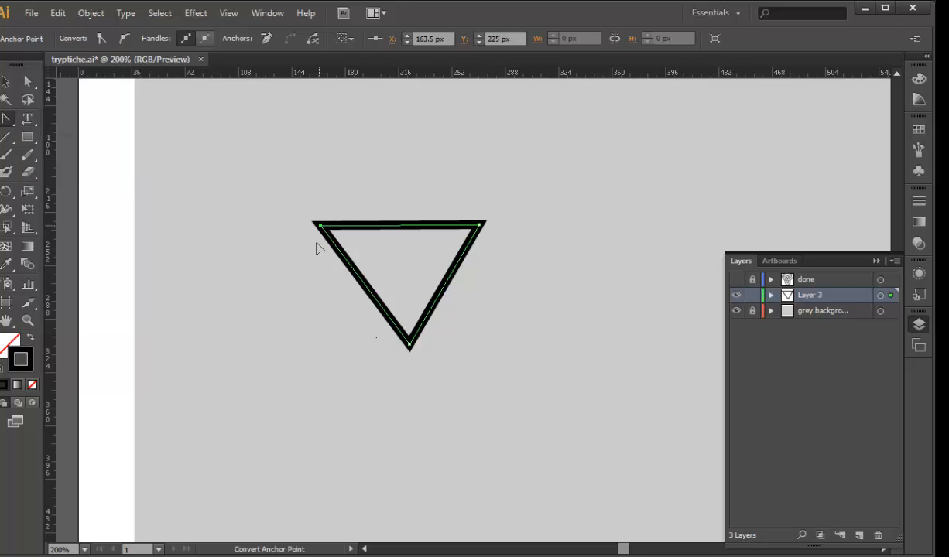
drag(319, 225, 283, 270)
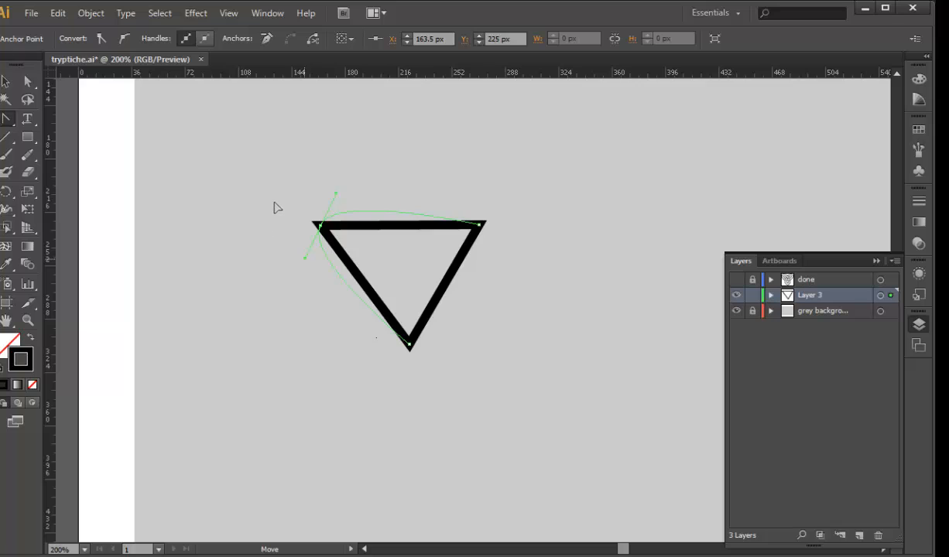
drag(320, 225, 335, 164)
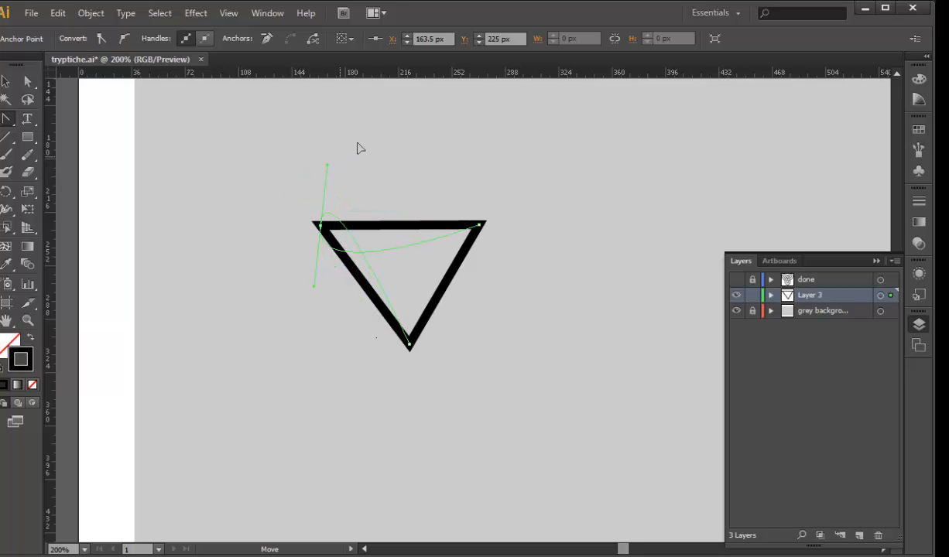
mouse_move(369, 136)
mouse_down()
mouse_move(380, 134)
mouse_move(371, 140)
mouse_up()
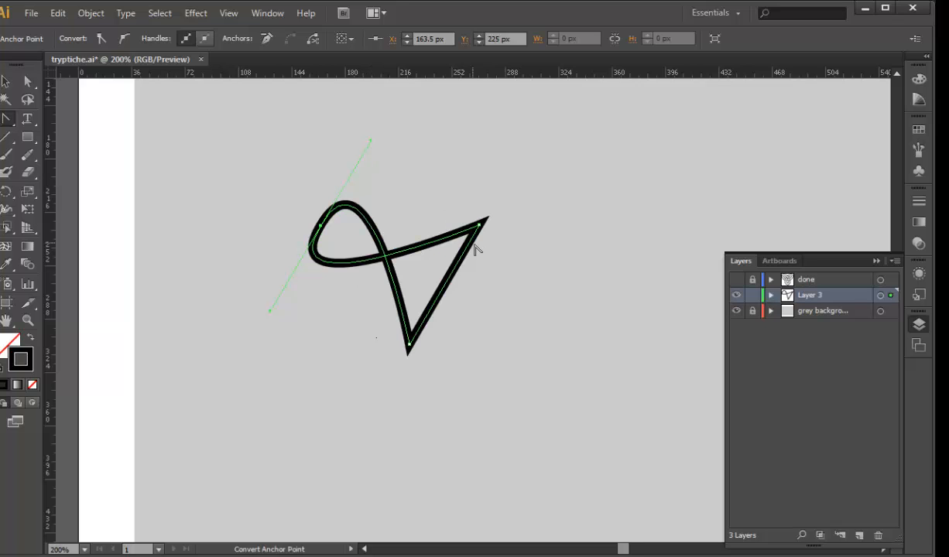
drag(479, 225, 549, 276)
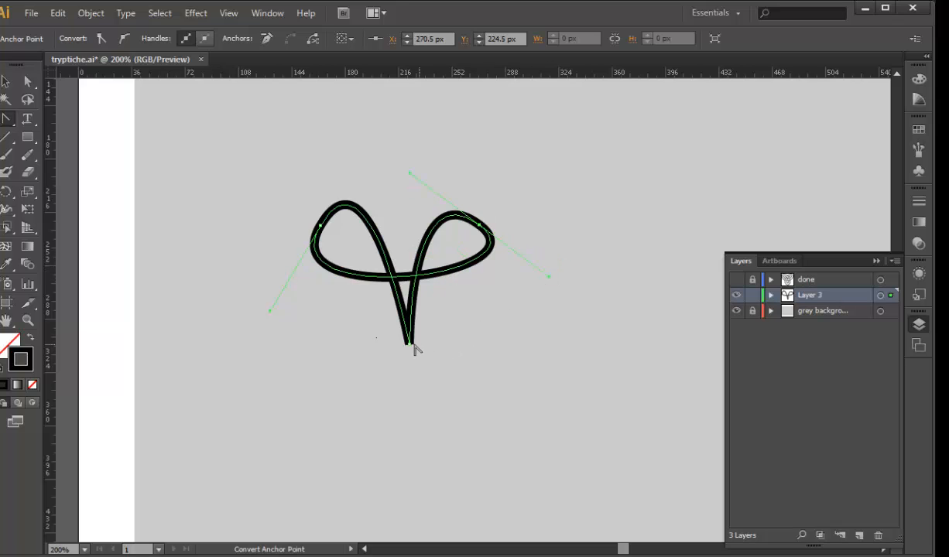
drag(410, 344, 330, 350)
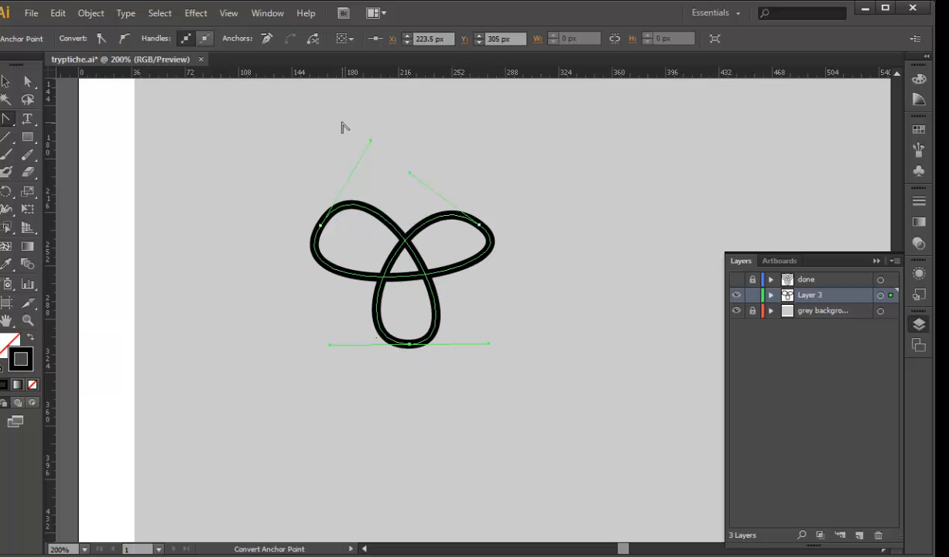
Place a vertical guide through the upper loops' crossing and a horizontal guide across them just above their anchor points
click(5, 81)
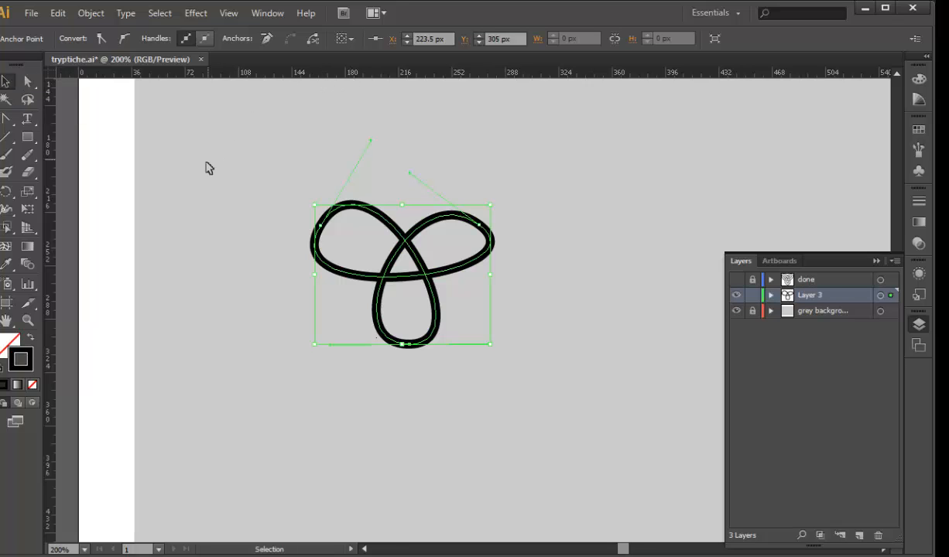
drag(50, 245, 406, 255)
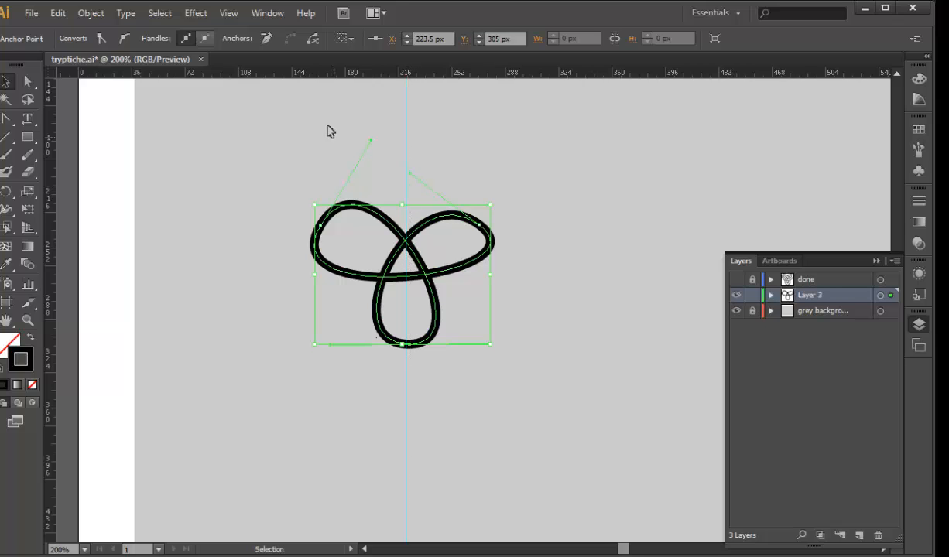
drag(320, 73, 345, 220)
Reposition both handles of the upper-left loop's anchor independently with Direct Selection to shape the loop's end into a sharp tip
key(z)
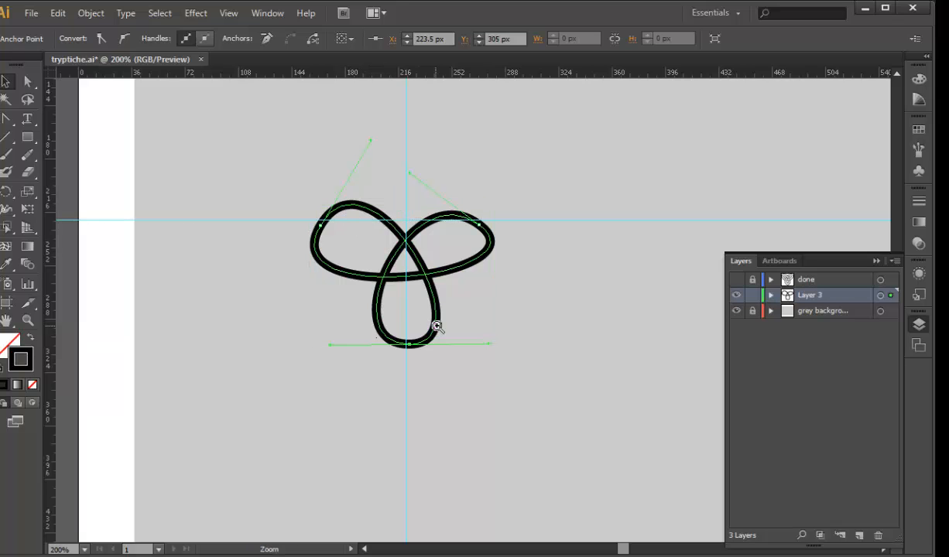
click(406, 265)
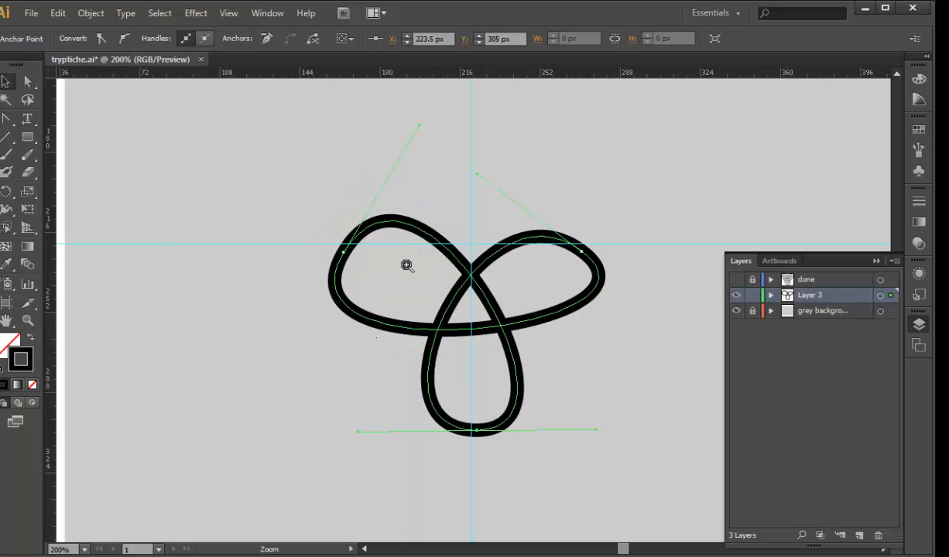
click(472, 312)
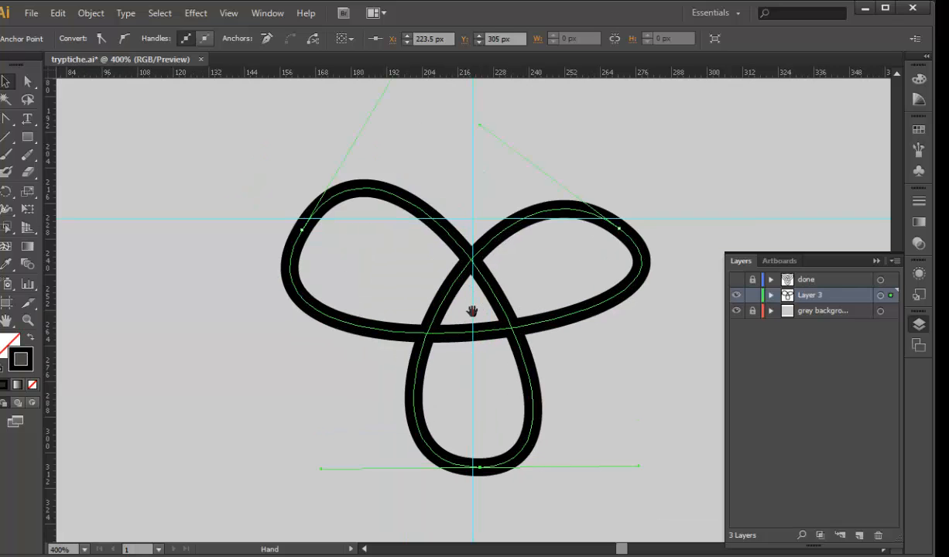
key(v)
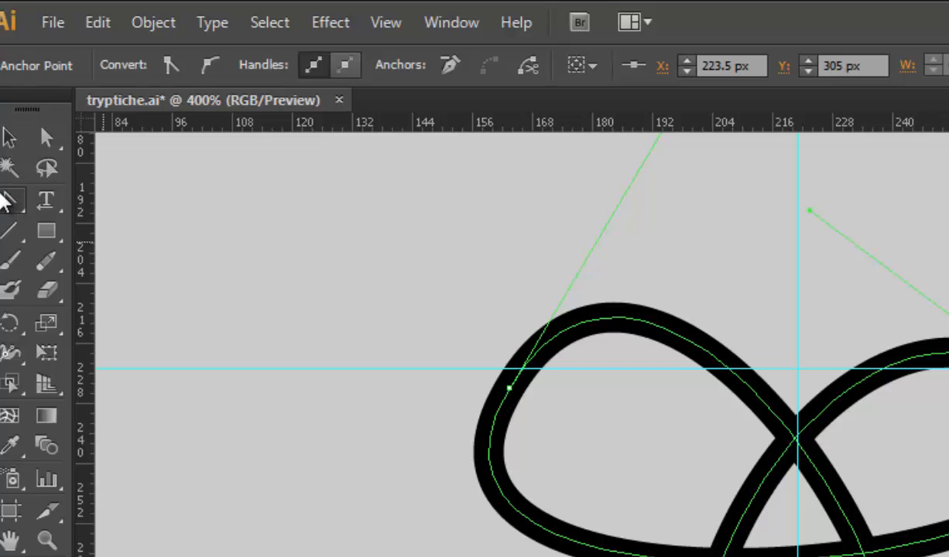
click(7, 199)
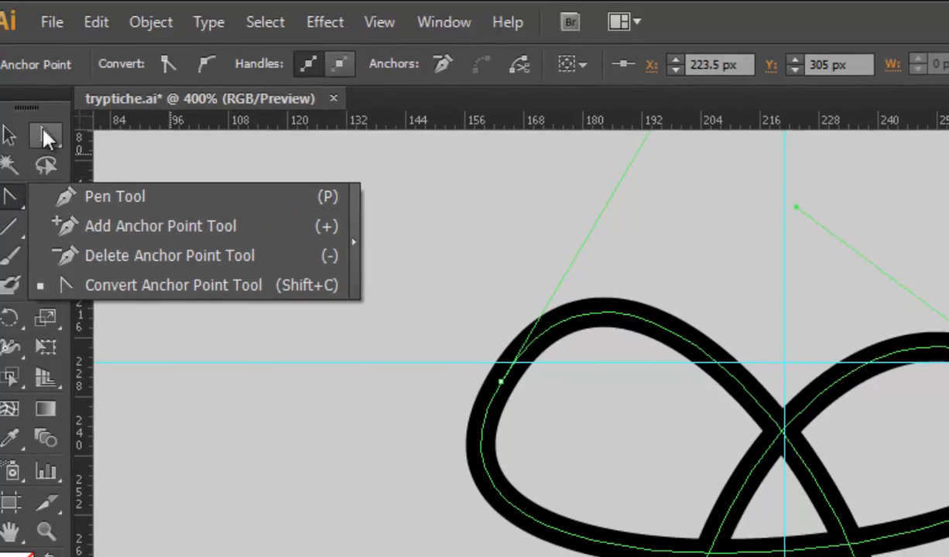
click(43, 132)
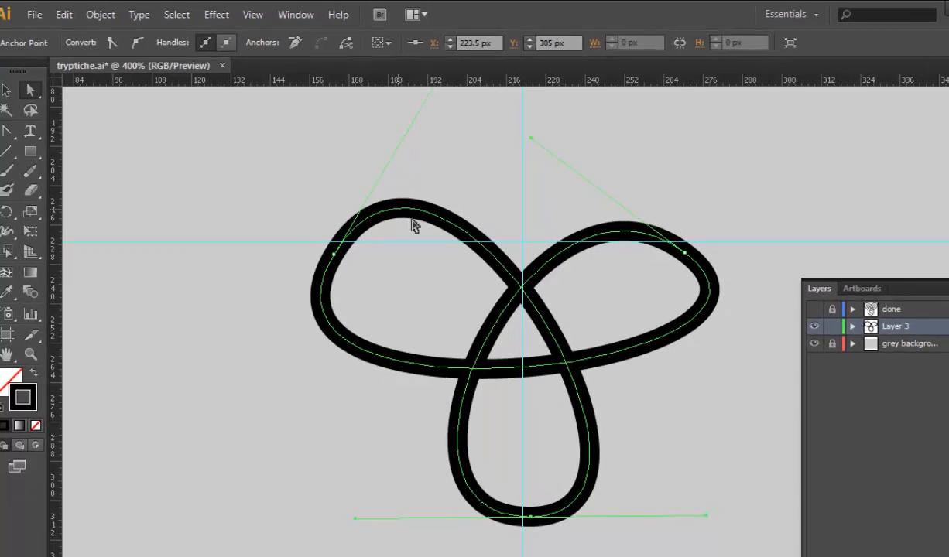
mouse_move(304, 230)
mouse_down()
mouse_move(343, 268)
mouse_move(311, 240)
mouse_up()
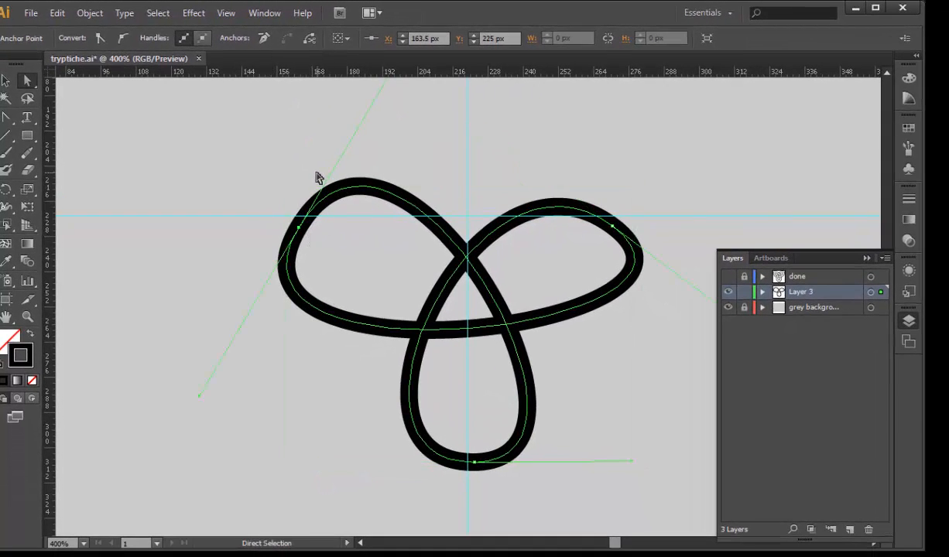
ctrl+click(360, 237)
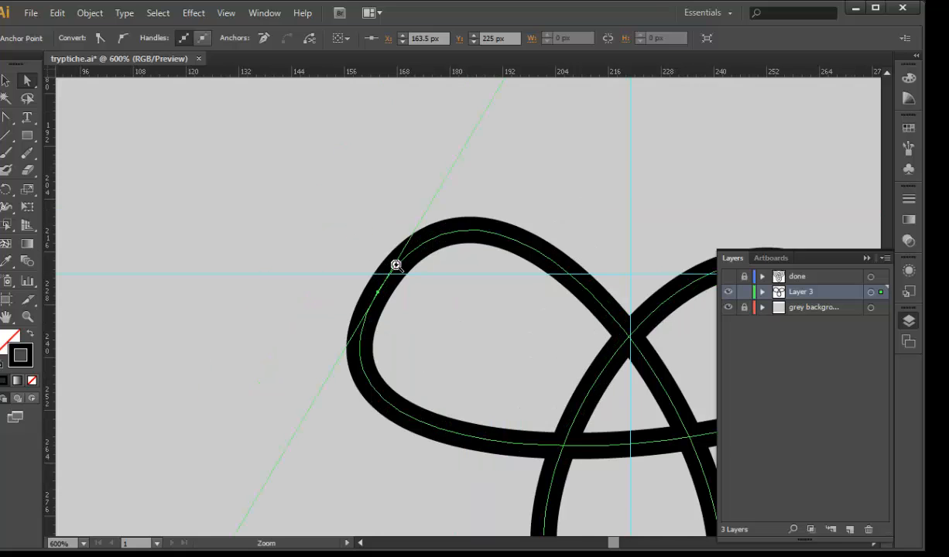
drag(377, 277, 356, 292)
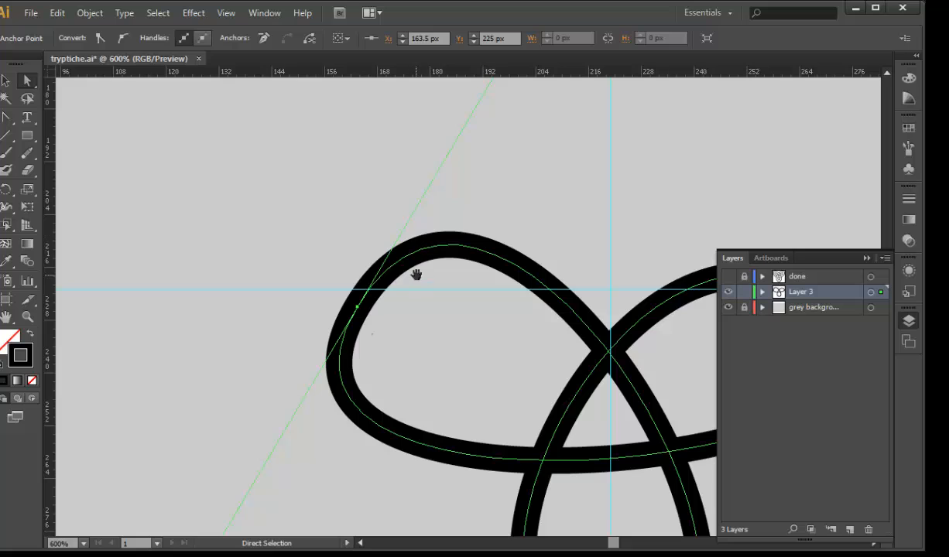
key(alt+space)
click(425, 345)
key(ctrl+space)
ctrl+alt+click(445, 315)
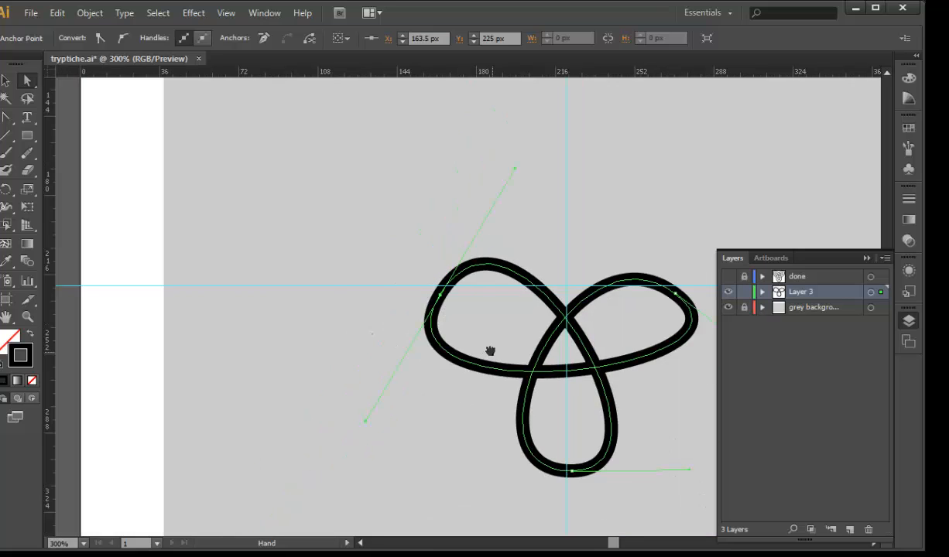
drag(491, 351, 365, 401)
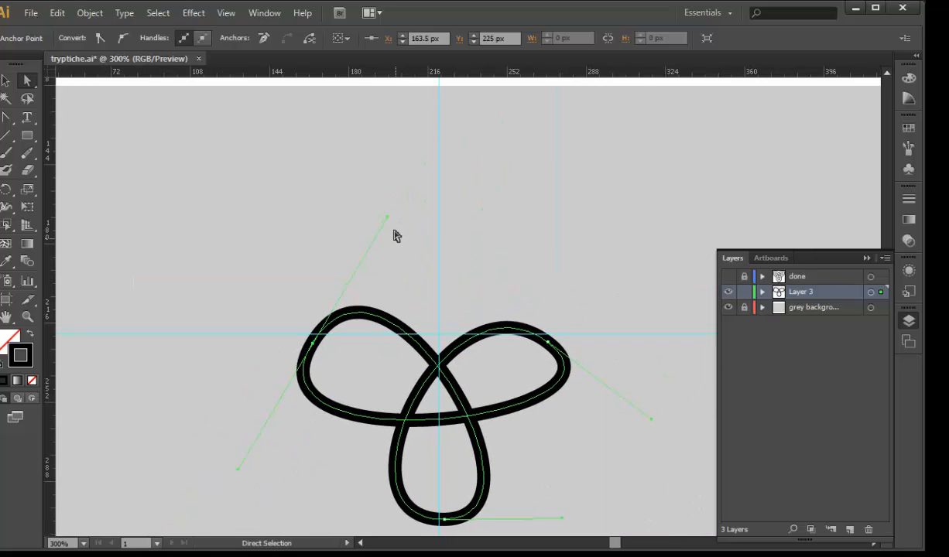
key(alt)
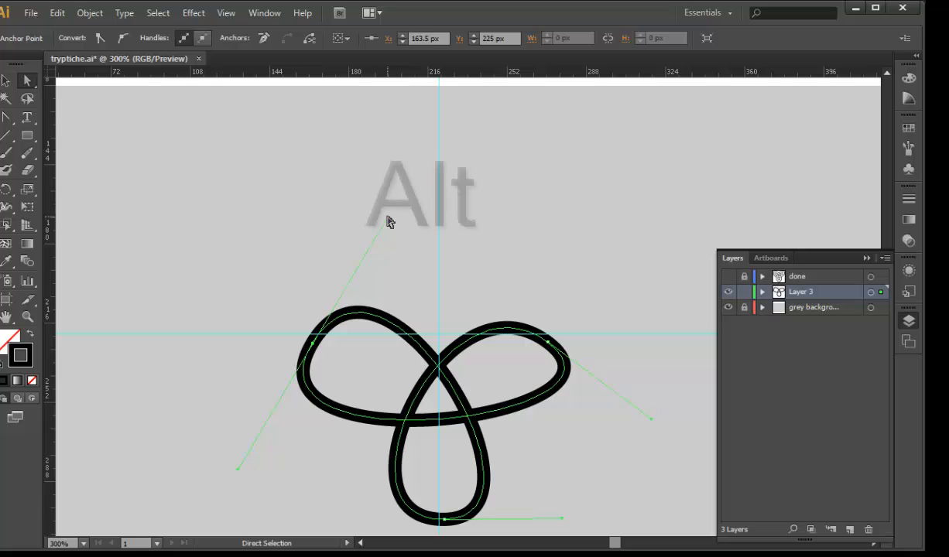
drag(387, 222, 409, 274)
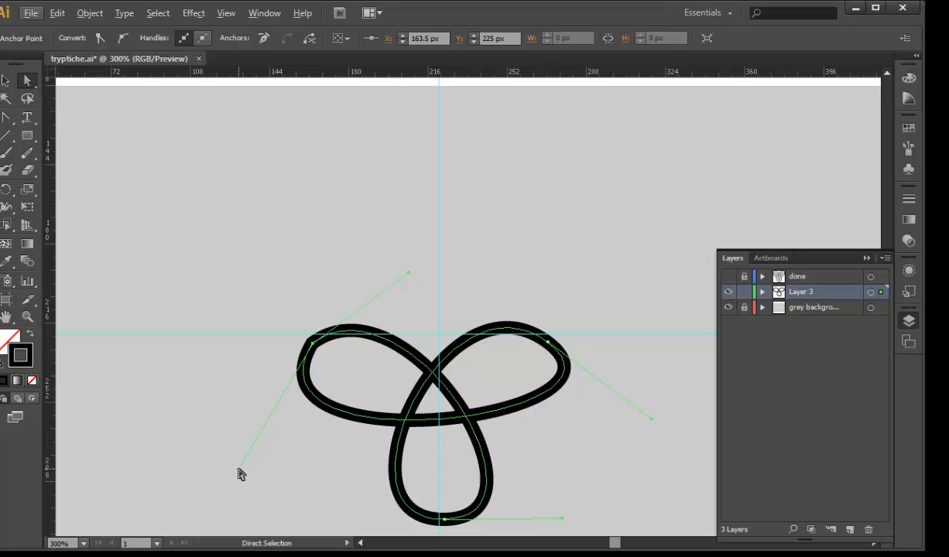
mouse_move(238, 470)
mouse_down()
mouse_move(340, 479)
mouse_move(337, 469)
mouse_up()
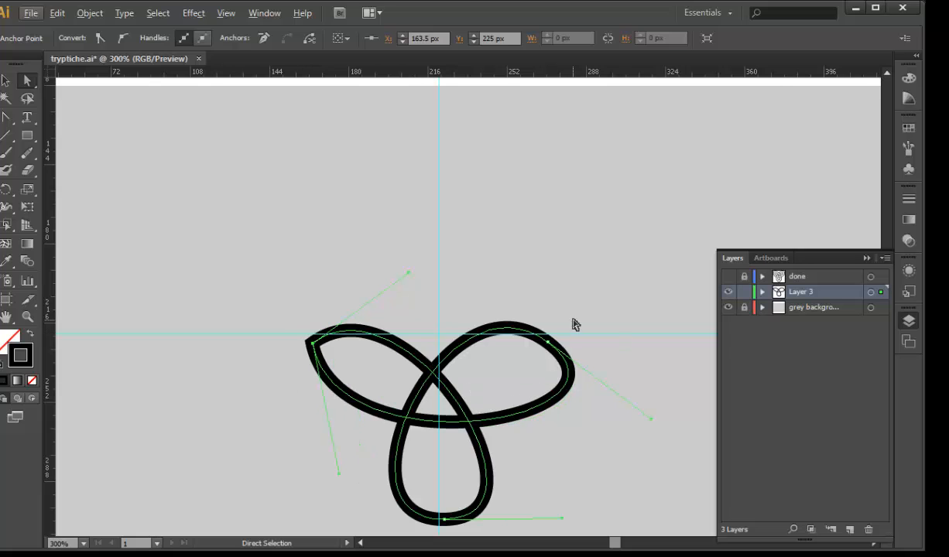
Select the upper-right loop's anchor and swing its outer handle independently downward and inward to form a matching sharp tip
drag(572, 317, 544, 353)
key(alt)
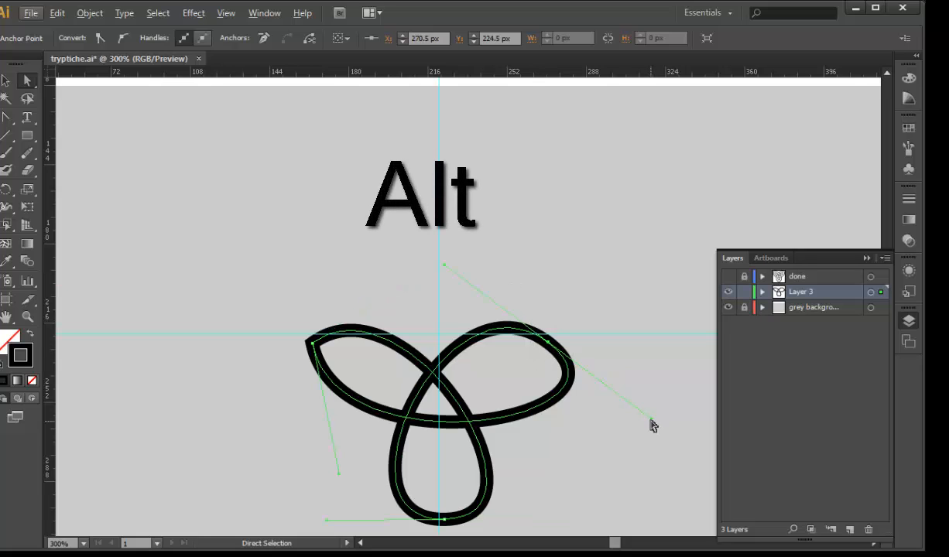
mouse_move(652, 426)
mouse_down()
mouse_move(541, 443)
mouse_move(500, 422)
mouse_move(504, 373)
mouse_up()
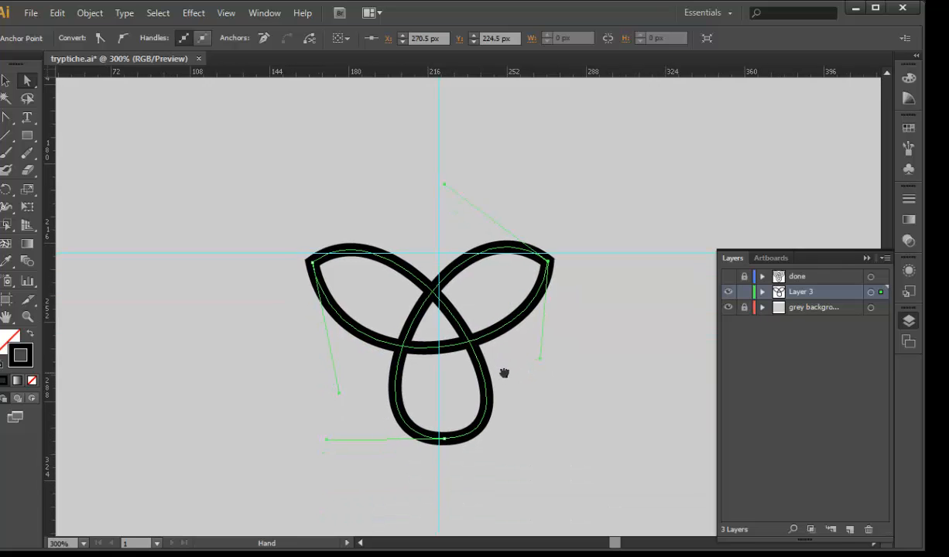
Select the bottom loop's anchor and raise both of its handles independently to shape the loop's end into a sharp tip
alt+click(444, 440)
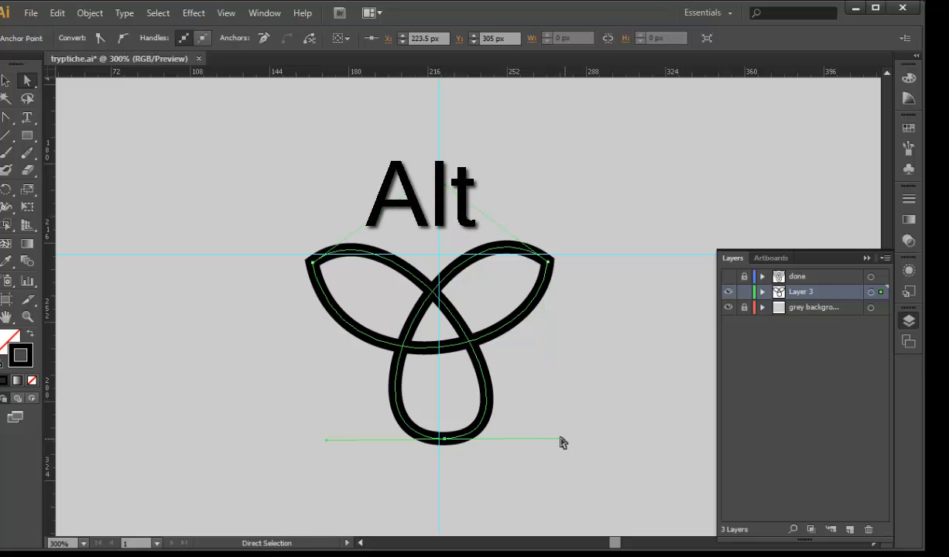
drag(561, 439, 554, 373)
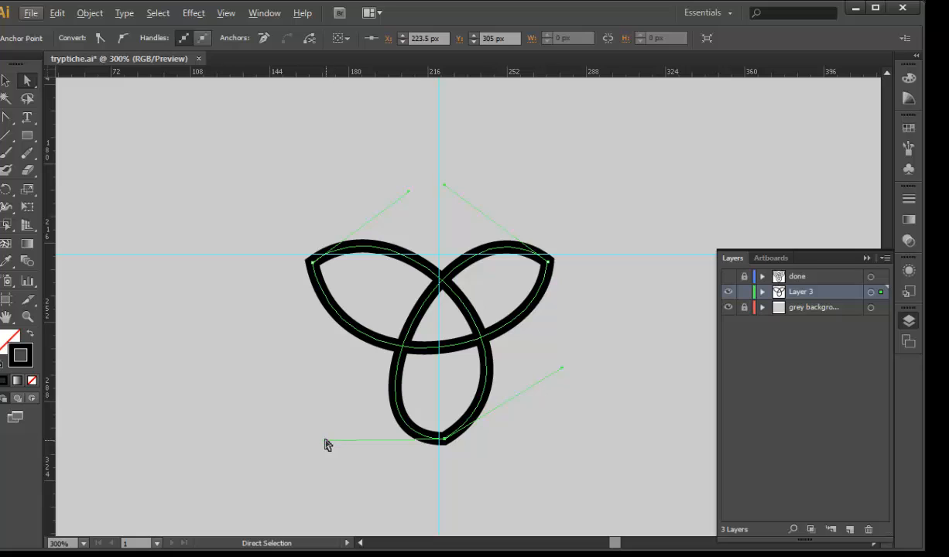
drag(326, 444, 335, 411)
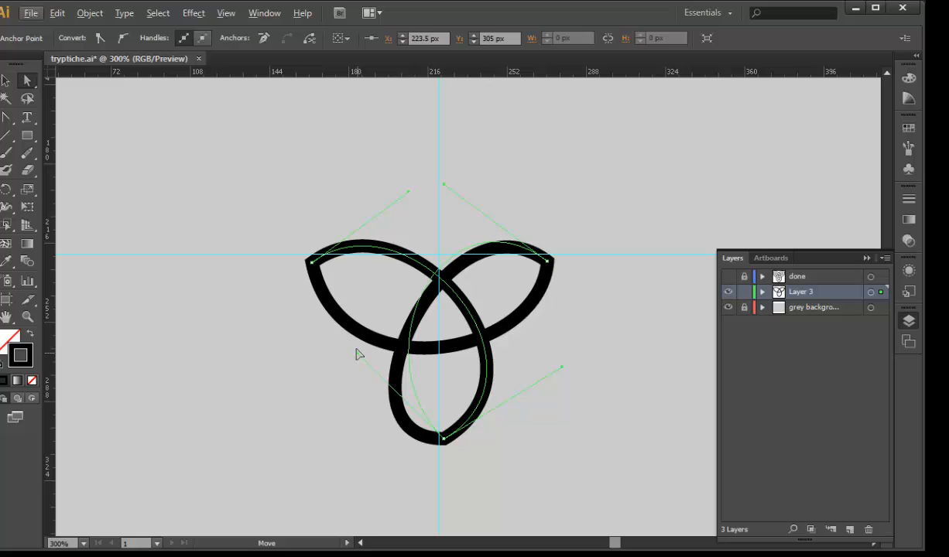
drag(359, 354, 358, 353)
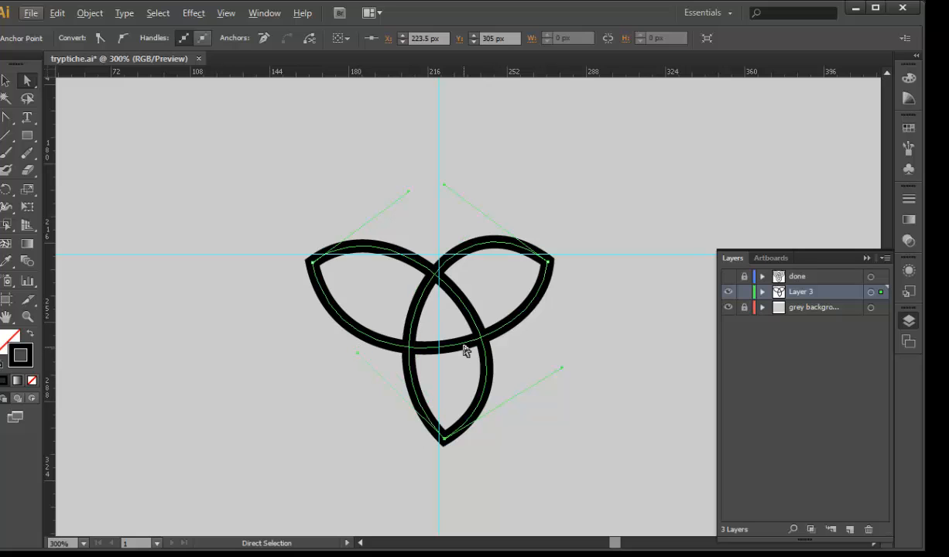
Move the bottom loop's anchor sideways onto the vertical guide
key(z)
click(441, 324)
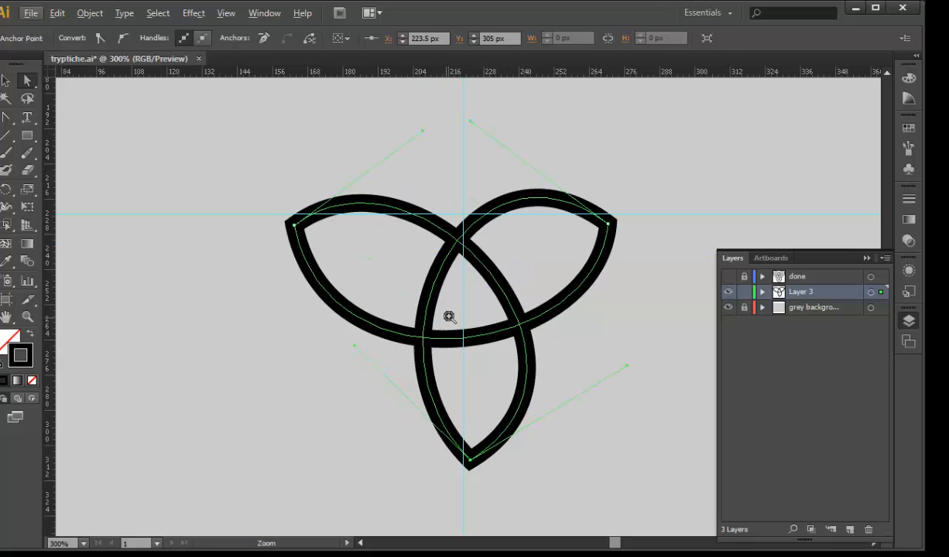
click(448, 317)
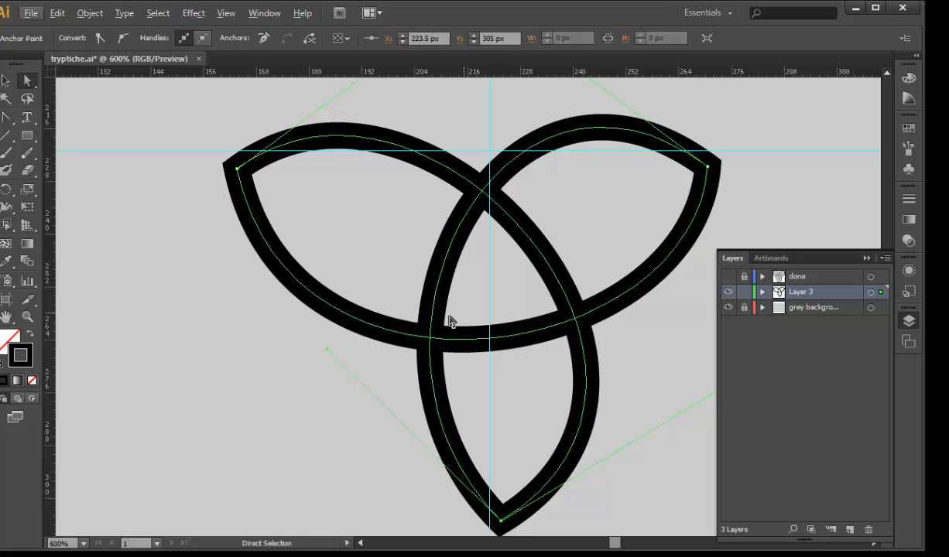
drag(498, 314, 477, 275)
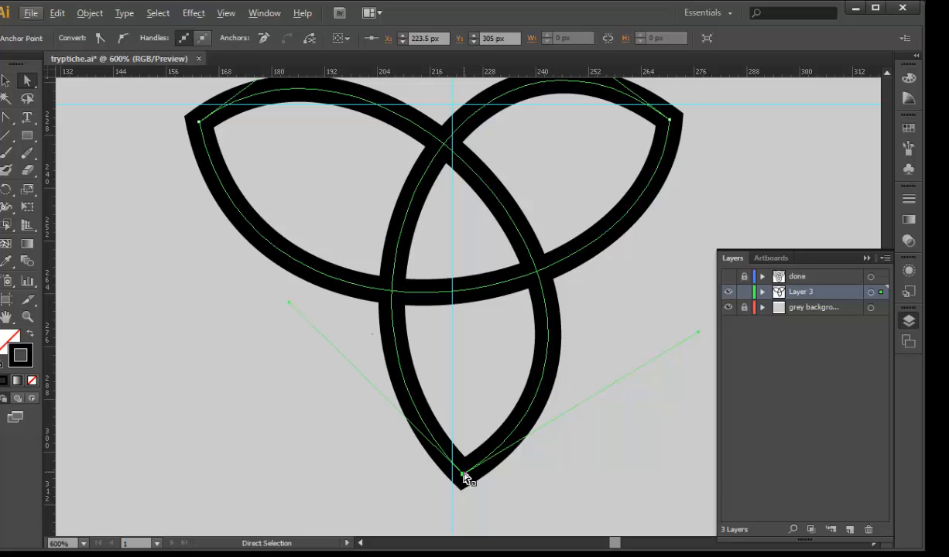
drag(464, 476, 454, 477)
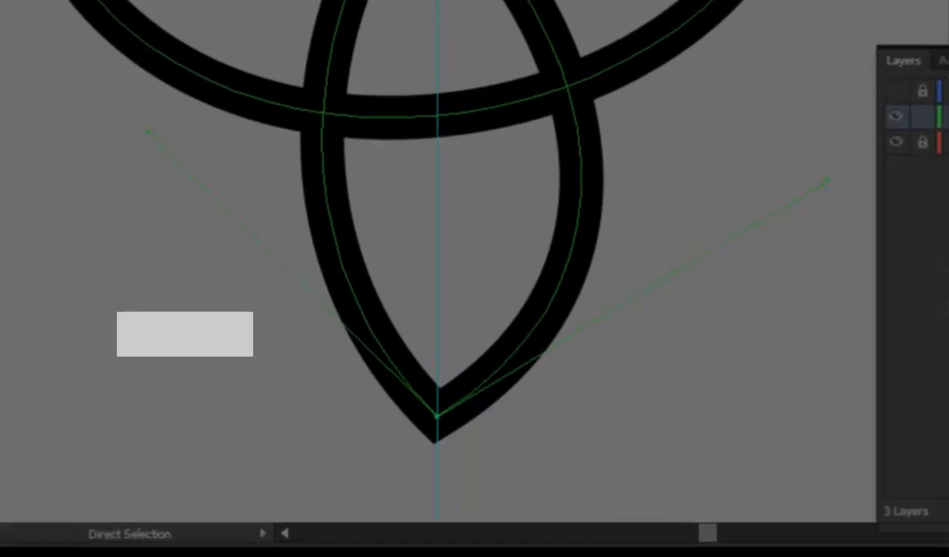
Turn on Smart Guides and fine-position the bottom loop's anchor on the vertical guide
click(225, 12)
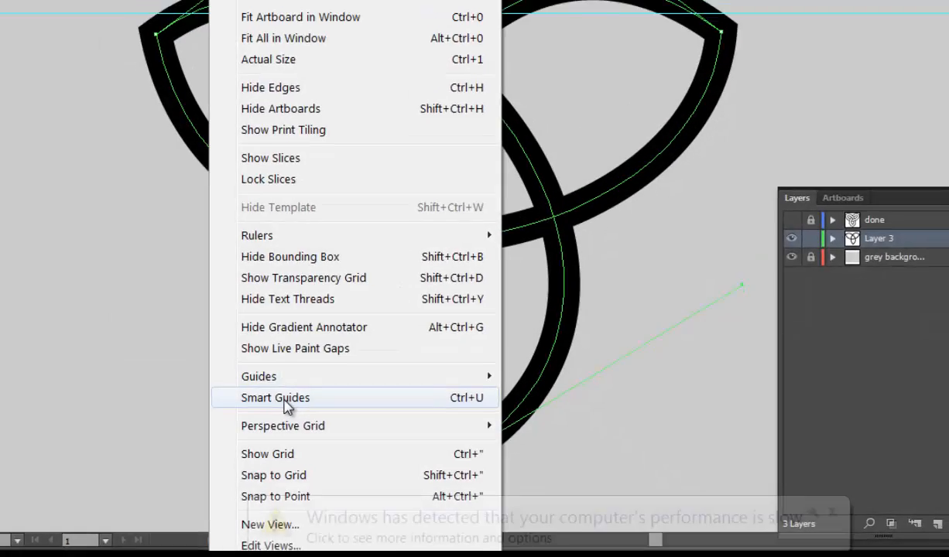
click(185, 332)
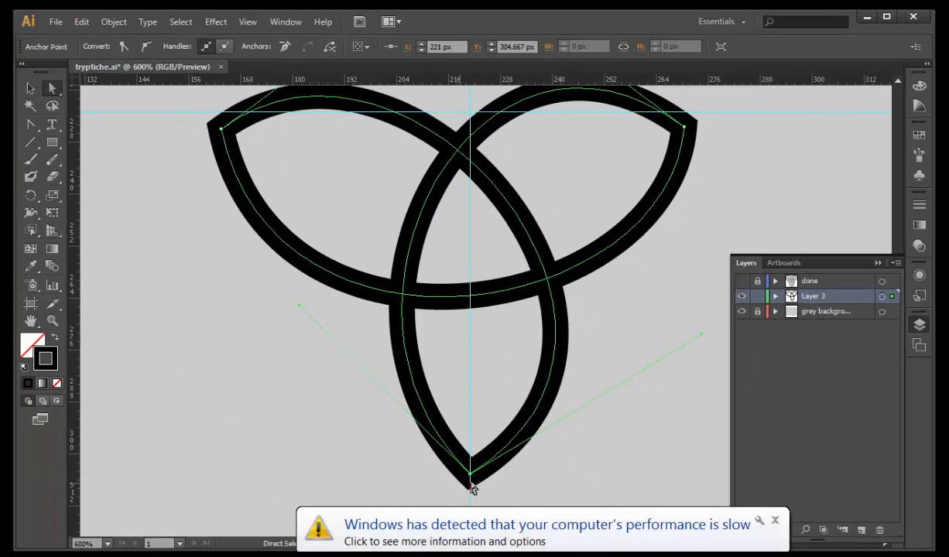
mouse_move(469, 475)
mouse_down()
mouse_move(500, 480)
mouse_move(469, 481)
mouse_move(469, 473)
mouse_up()
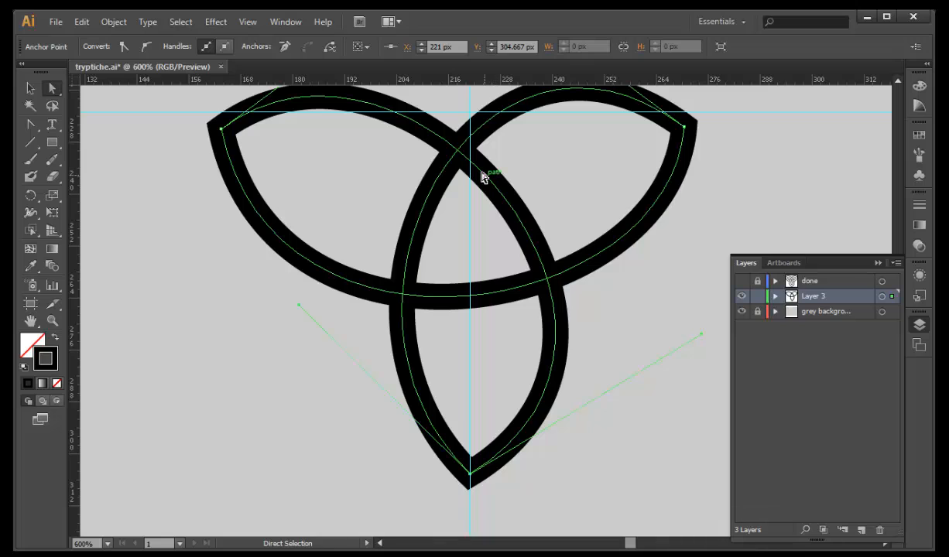
Raise the upper-left anchor onto the horizontal guide at Y 221 px and move the upper-right anchor up and outward to about X 274.7, Y 221.8 px
key(space)
drag(489, 148, 485, 208)
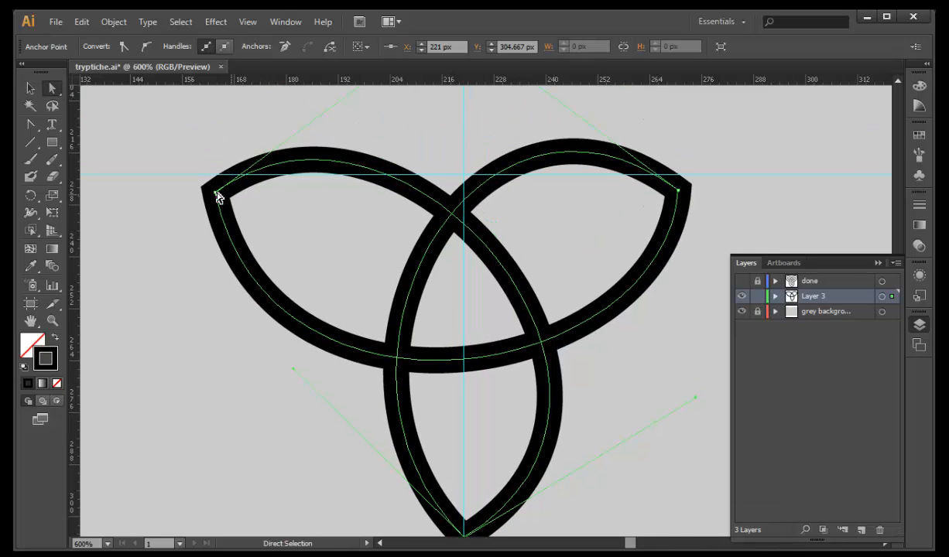
mouse_move(217, 197)
mouse_down()
mouse_move(216, 175)
mouse_move(235, 178)
mouse_up()
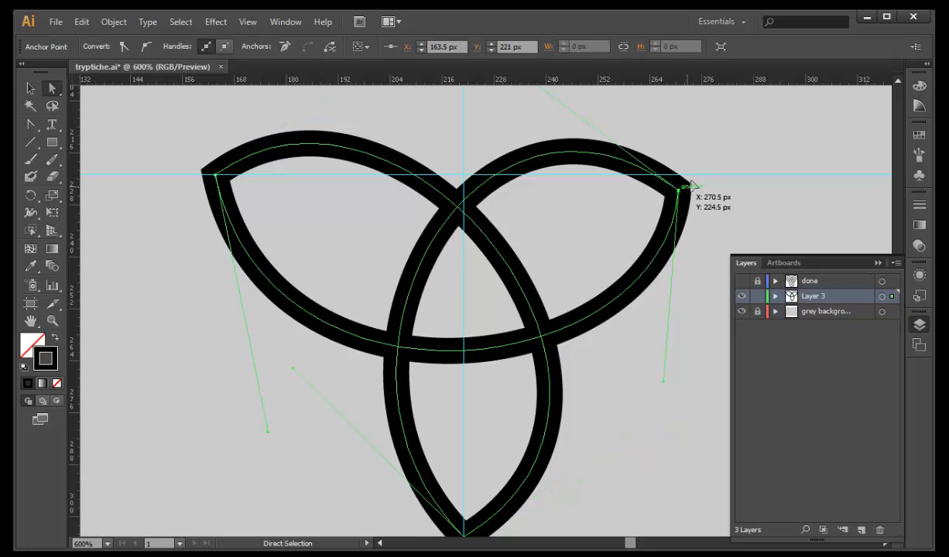
drag(679, 195, 696, 180)
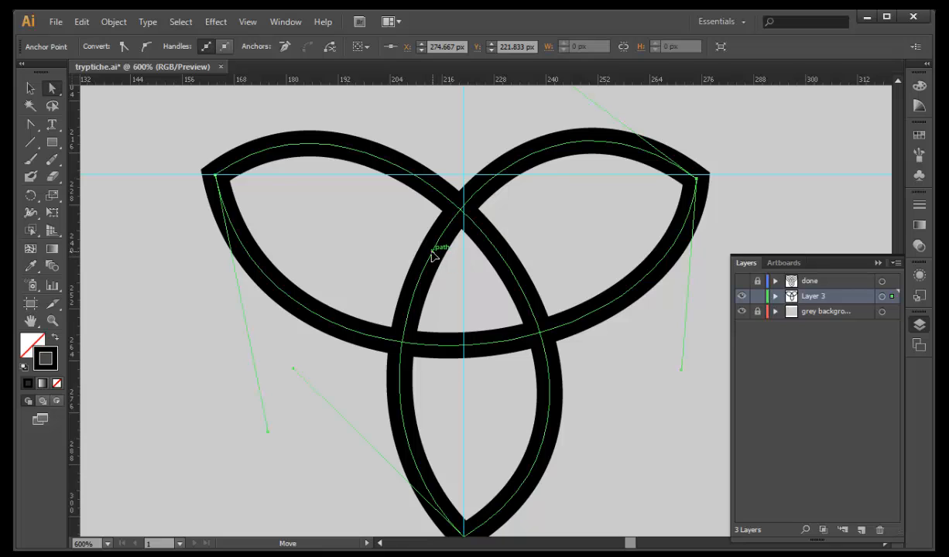
Bow the bottom loop's left side outward and pull its anchor's right handle inward to even out the loop
drag(434, 253, 423, 249)
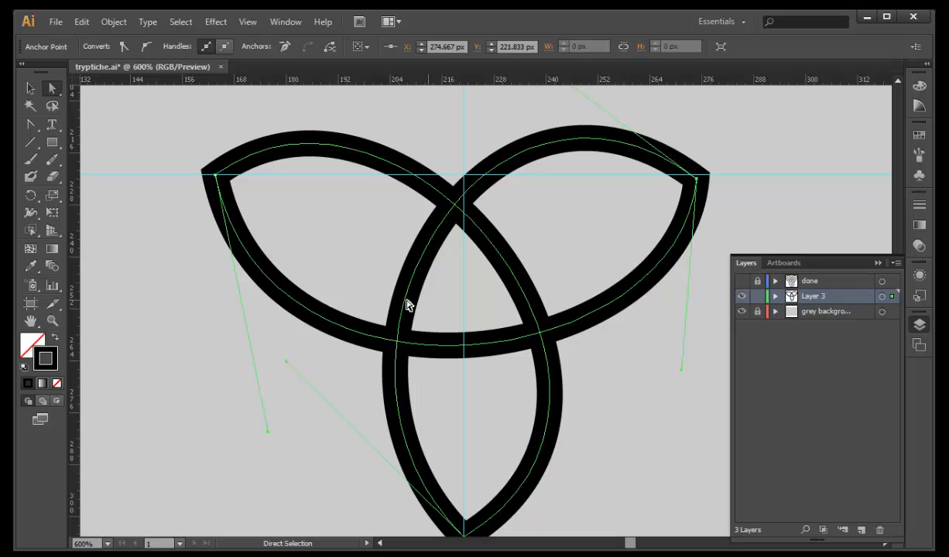
drag(397, 303, 387, 299)
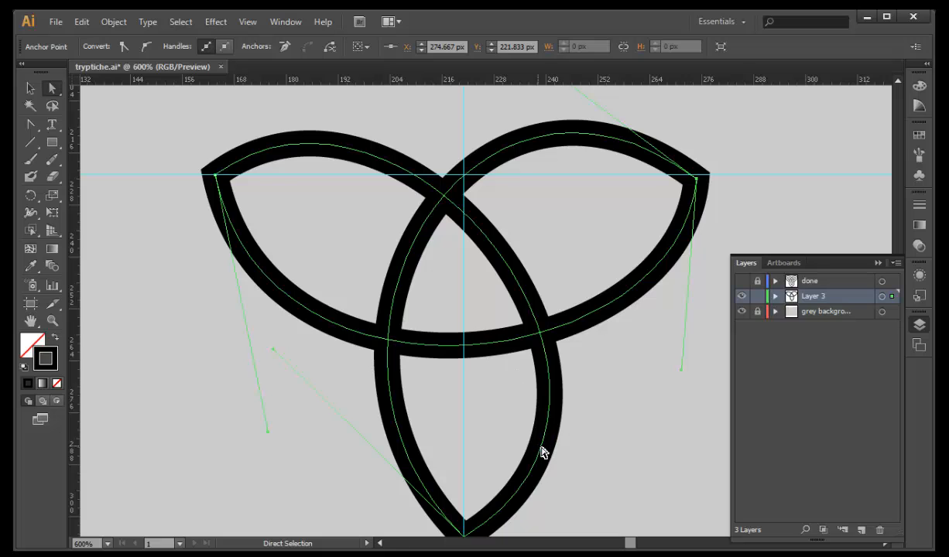
drag(539, 449, 527, 432)
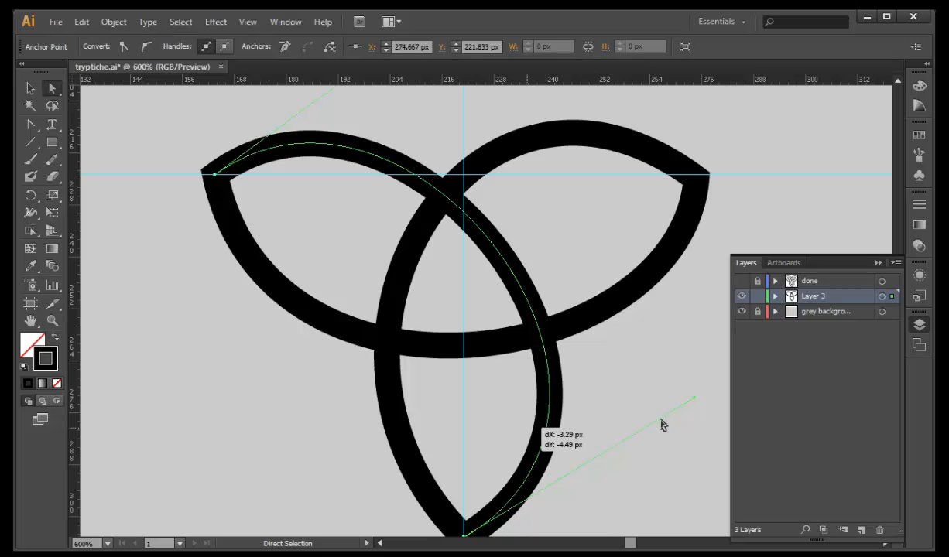
mouse_move(695, 403)
mouse_down()
mouse_move(674, 409)
mouse_move(661, 391)
mouse_up()
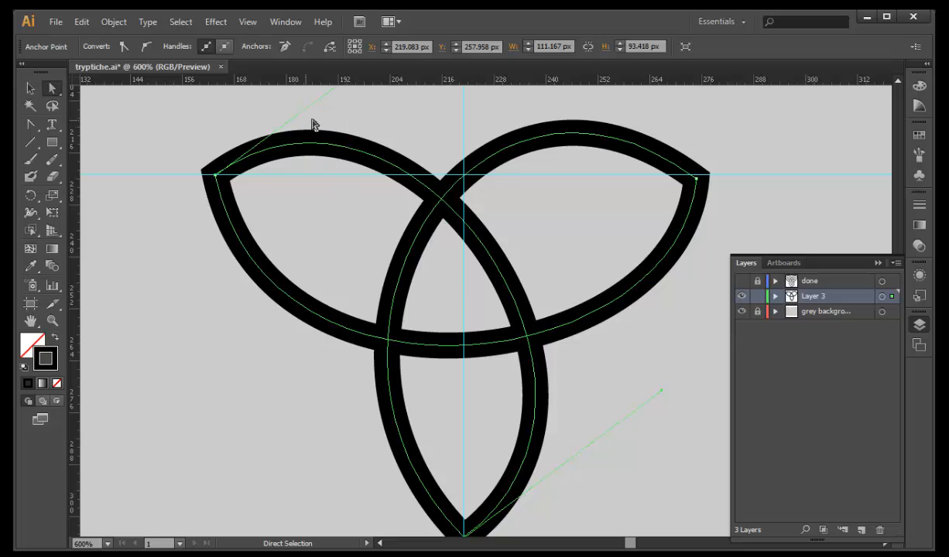
Select the whole knot path and set its stroke weight to 17 pt
key(space)
drag(349, 165, 353, 181)
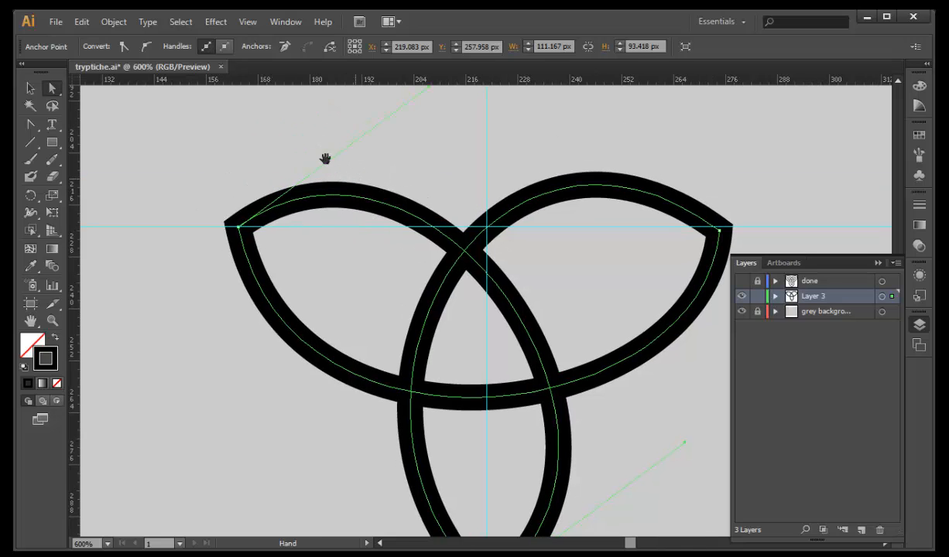
click(30, 87)
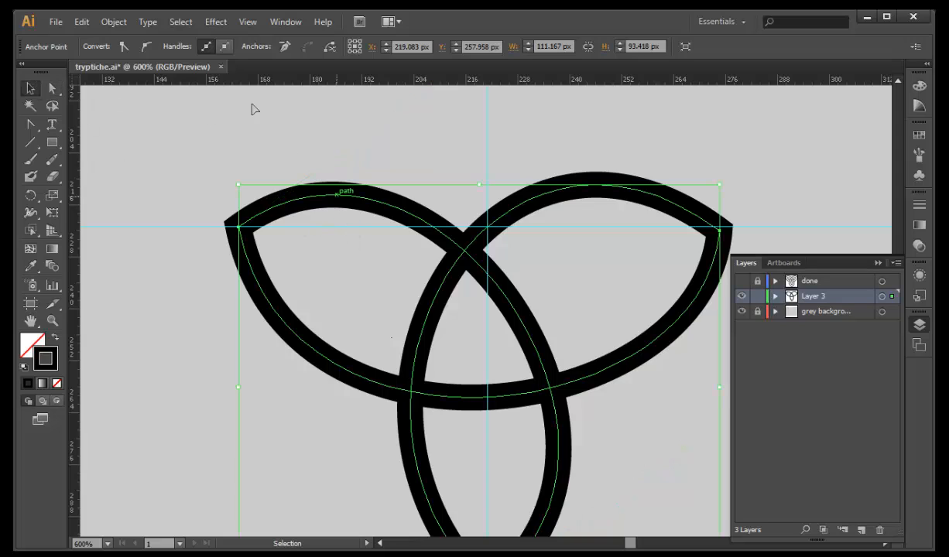
click(352, 191)
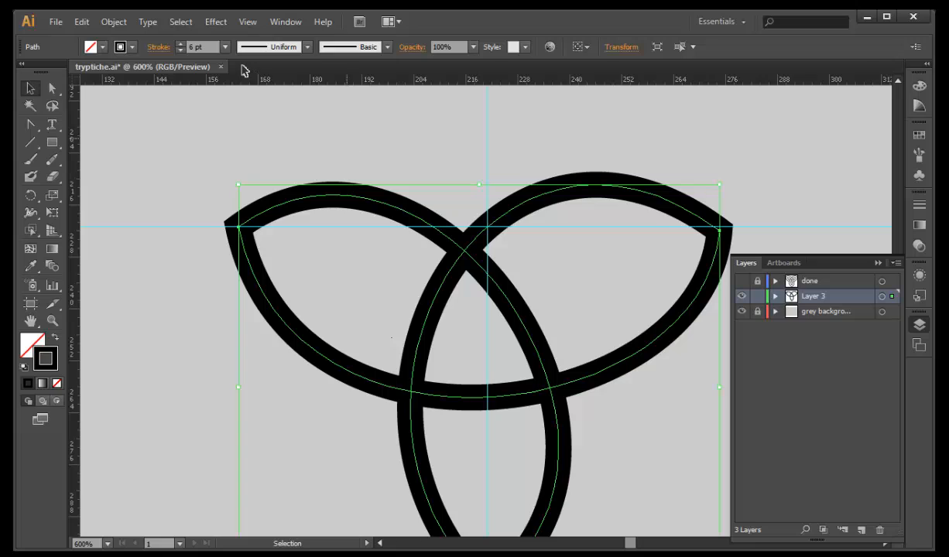
click(181, 44)
click(180, 44)
click(180, 44)
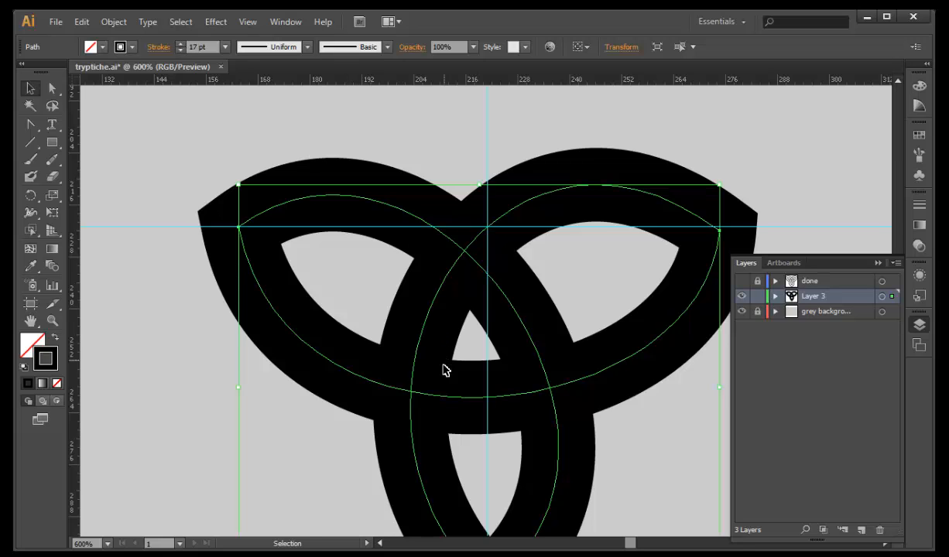
Select the upper-left loop's anchor with Direct Selection and lower its upper handle to flatten the top curve
key(space)
drag(445, 392, 405, 334)
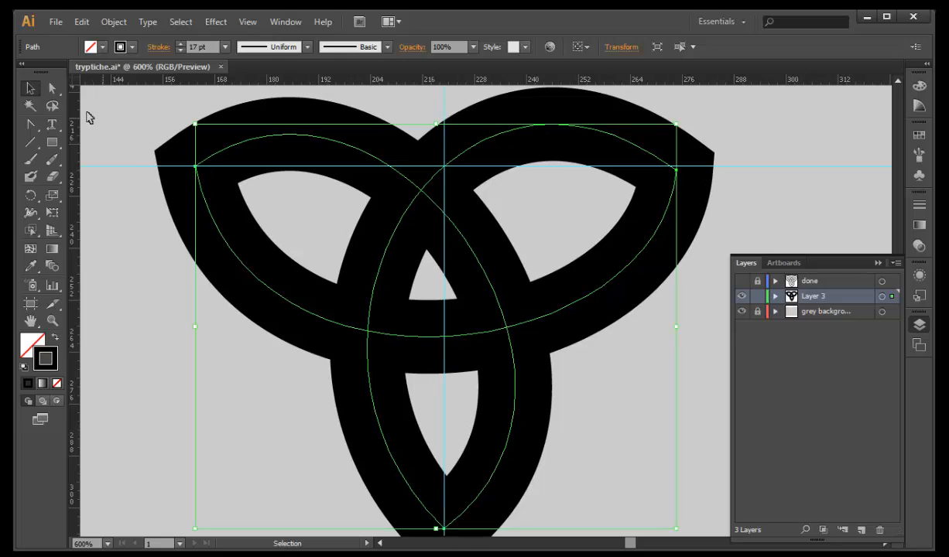
click(52, 88)
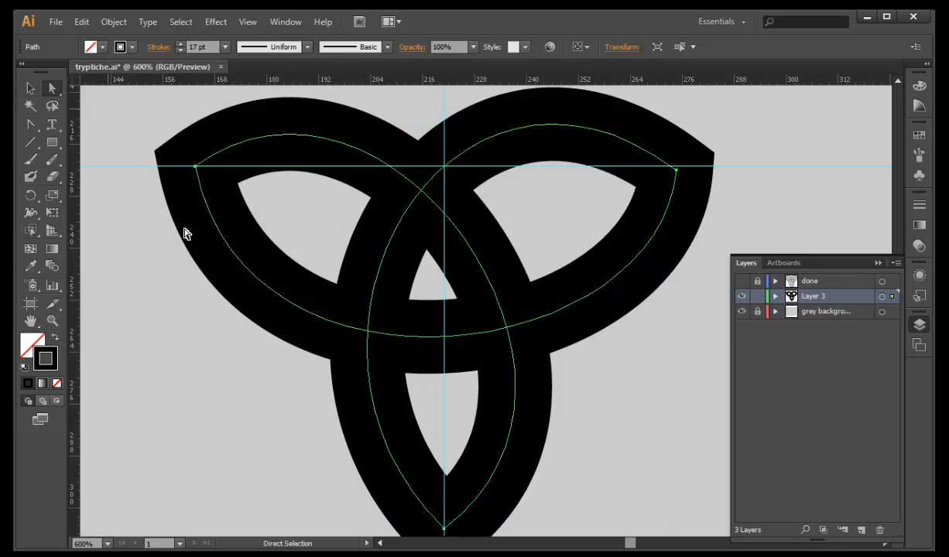
click(196, 168)
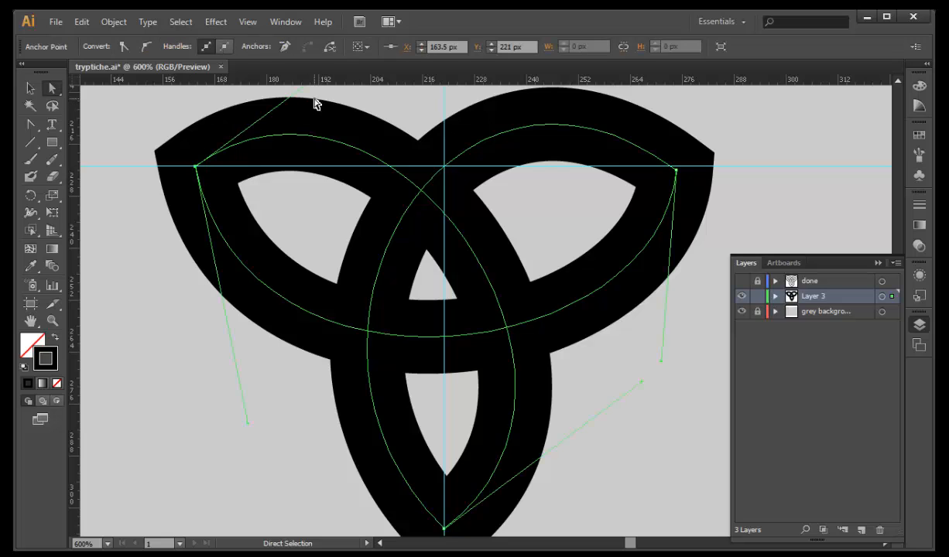
drag(313, 140, 307, 197)
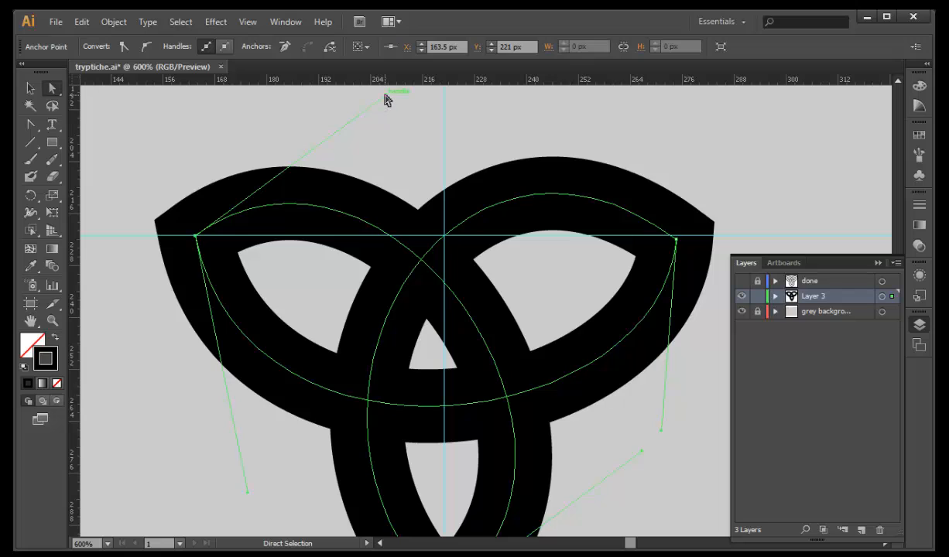
drag(385, 103, 388, 134)
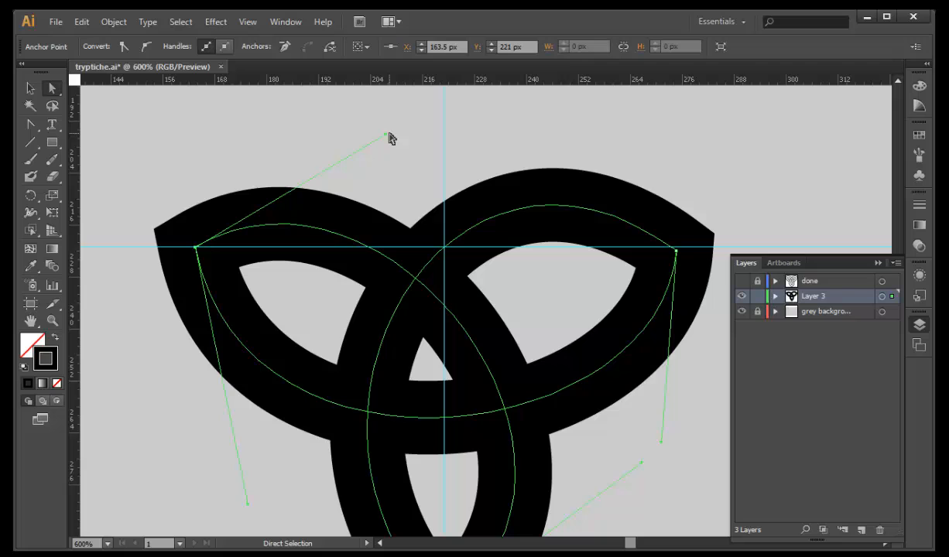
Select the upper-right loop's anchor and move its upper handle down and outward to match the opposite loop
click(676, 248)
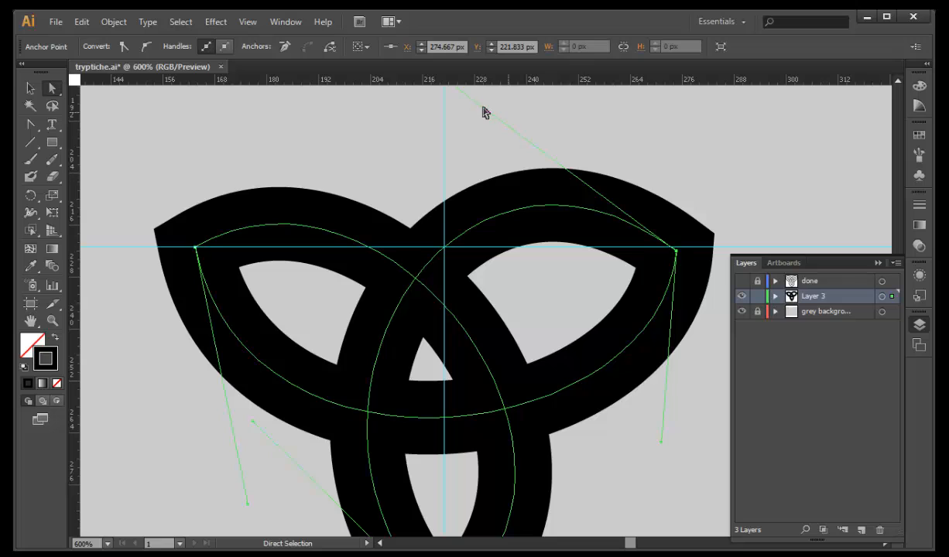
drag(490, 124, 493, 155)
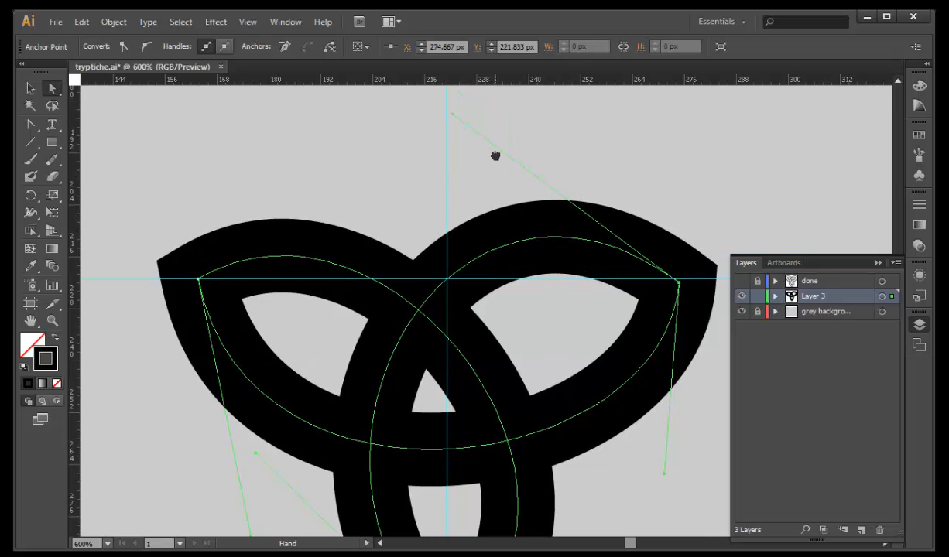
drag(458, 122, 482, 152)
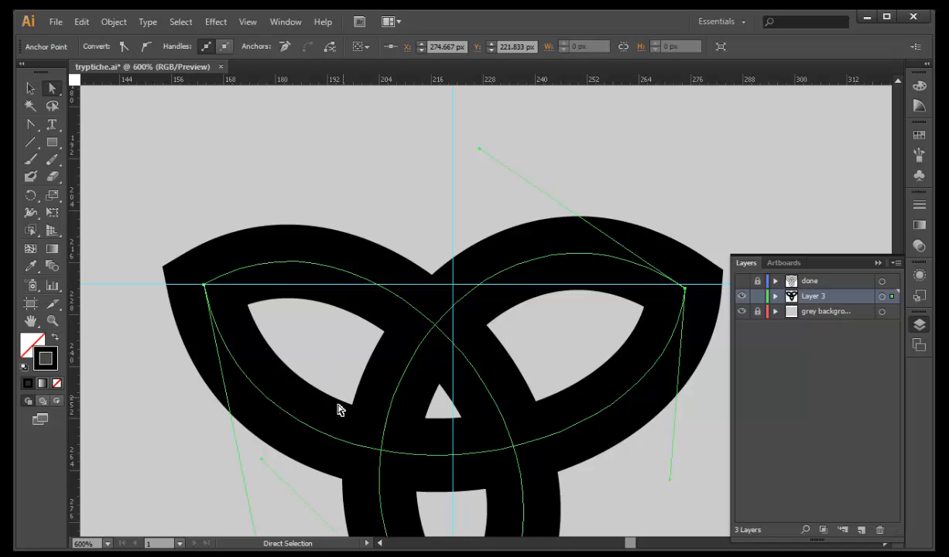
Swing the bottom anchor's right handle up and outward until the upper loops cross on the vertical guide
drag(339, 411, 323, 269)
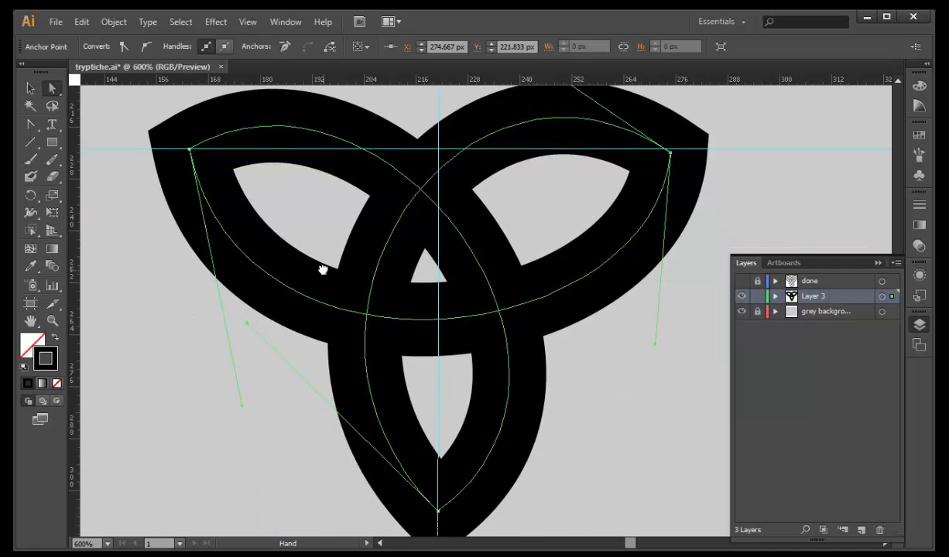
click(439, 512)
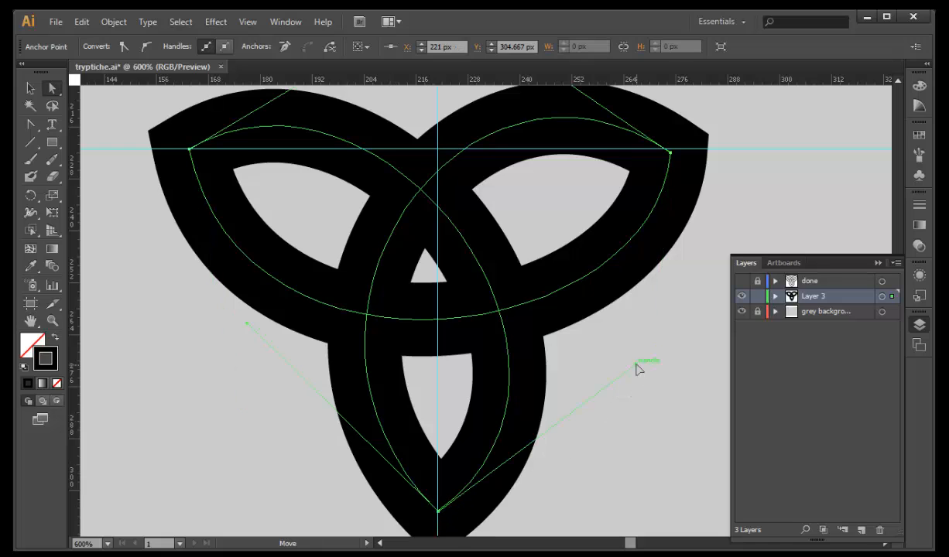
drag(639, 360, 674, 293)
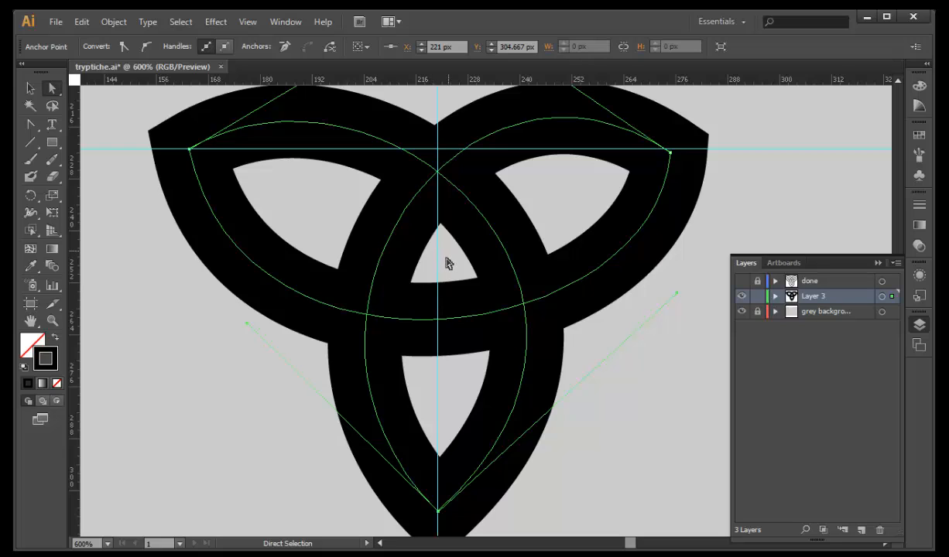
key(alt+space)
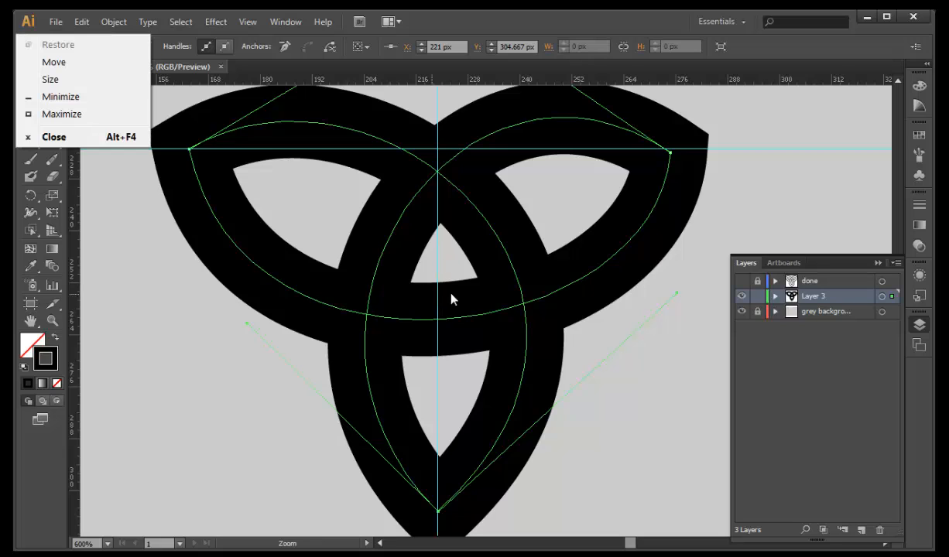
key(Escape)
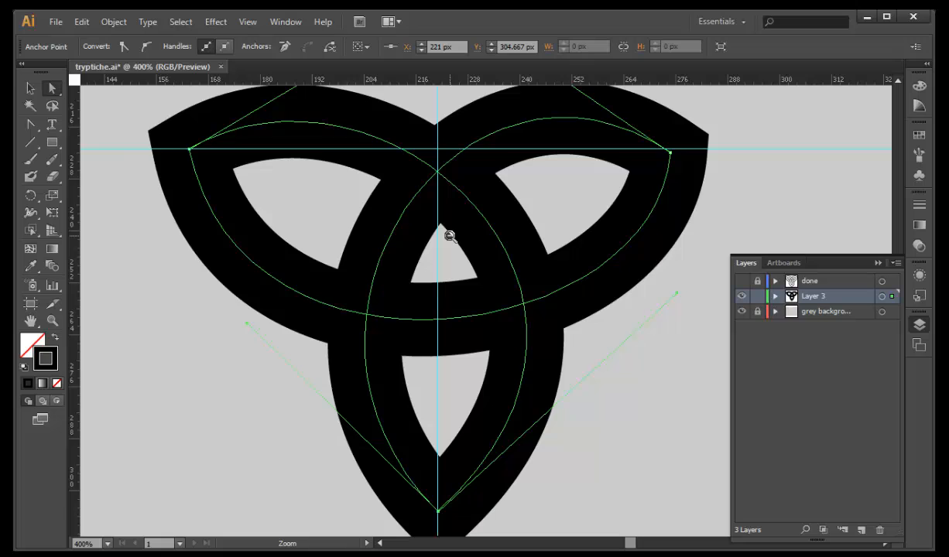
Examine where the two upper loops cross against the vertical guide, and check the symmetry of the whole knot
drag(450, 236, 466, 300)
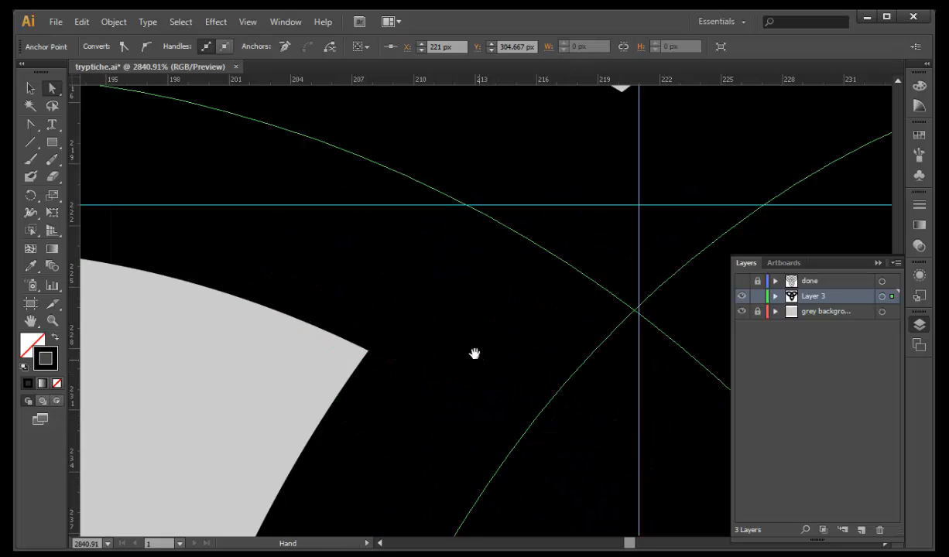
ctrl+alt+click(534, 288)
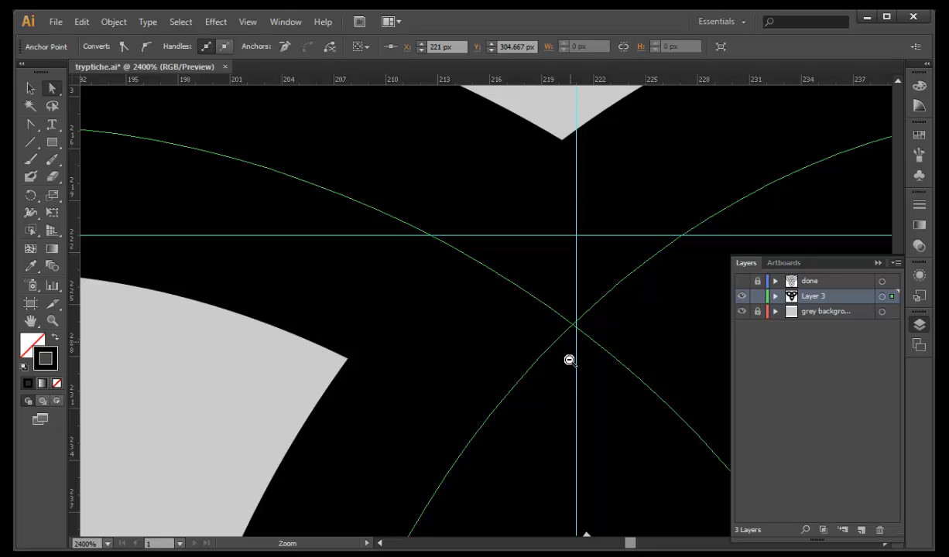
ctrl+alt+click(568, 369)
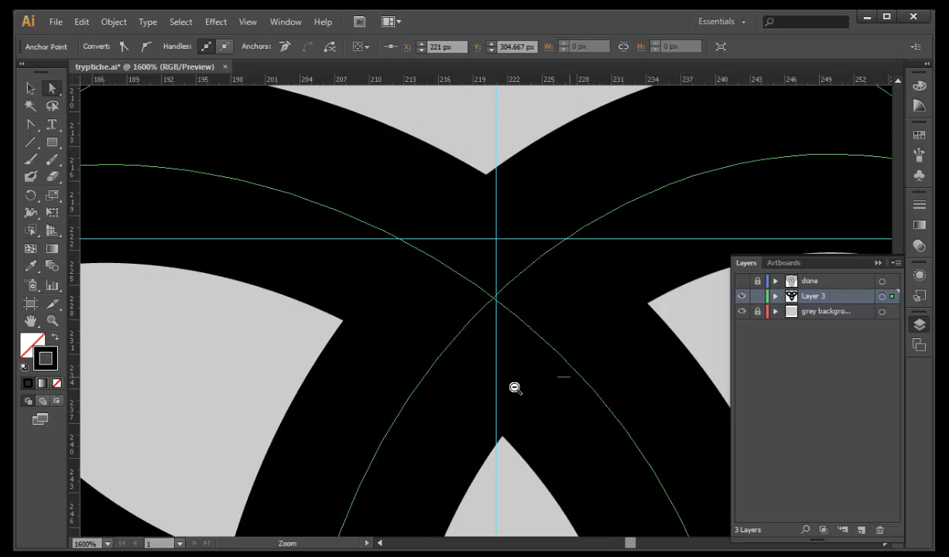
ctrl+alt+click(516, 388)
ctrl+alt+click(478, 352)
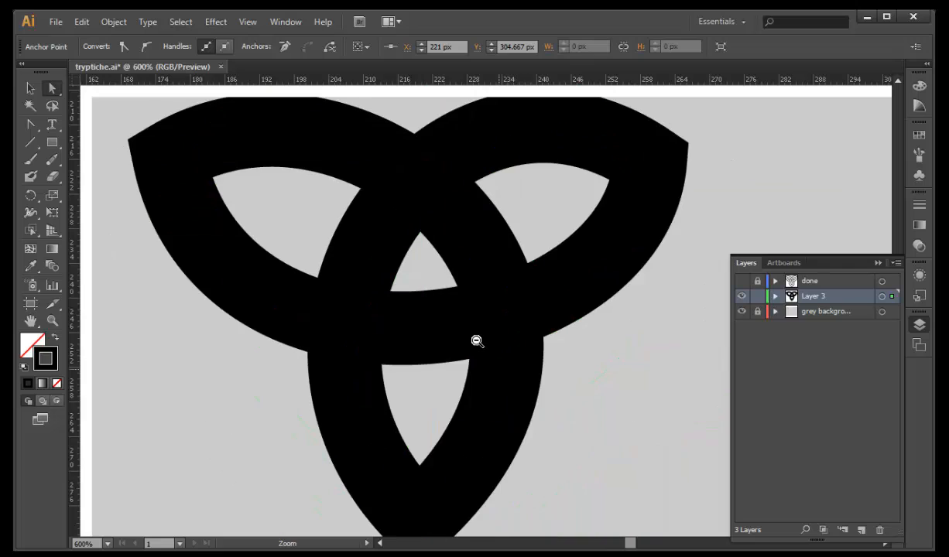
click(444, 311)
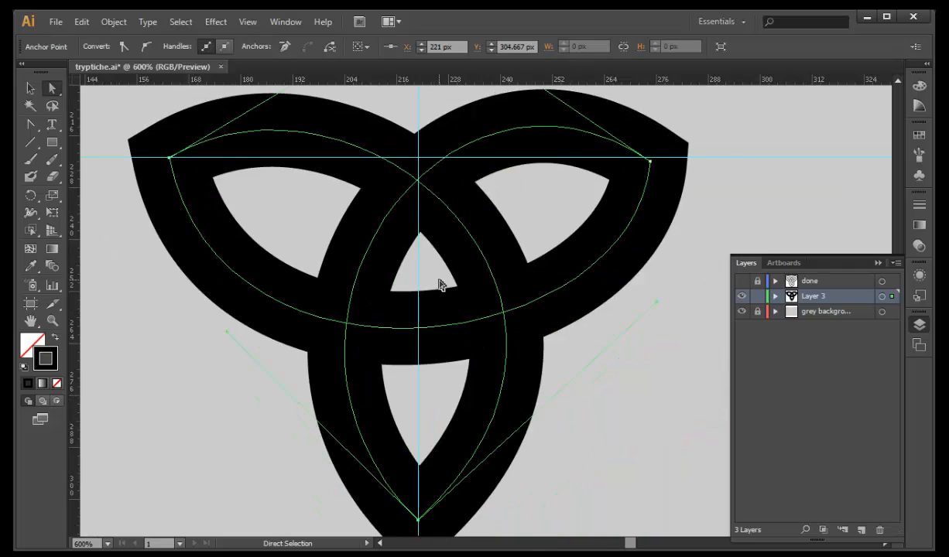
key(space)
drag(402, 286, 477, 312)
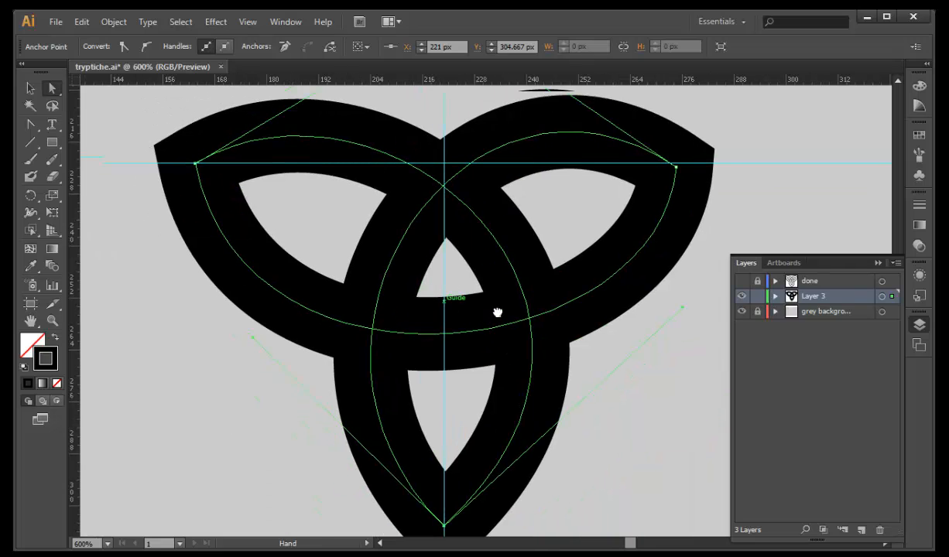
drag(428, 293, 491, 313)
key(ctrl+space)
ctrl+alt+click(491, 308)
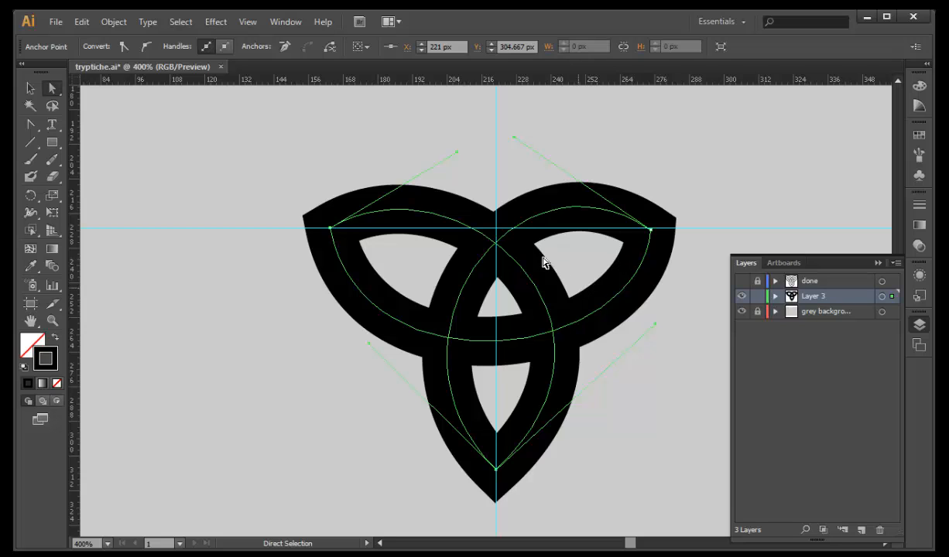
Try to expand the knot path's fill and stroke into outlines, and undo the expansion
click(114, 25)
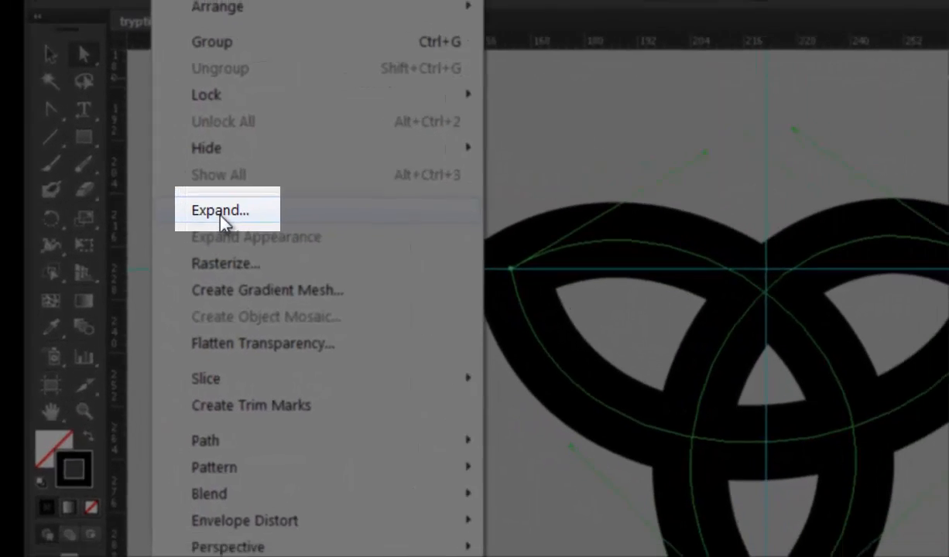
click(142, 190)
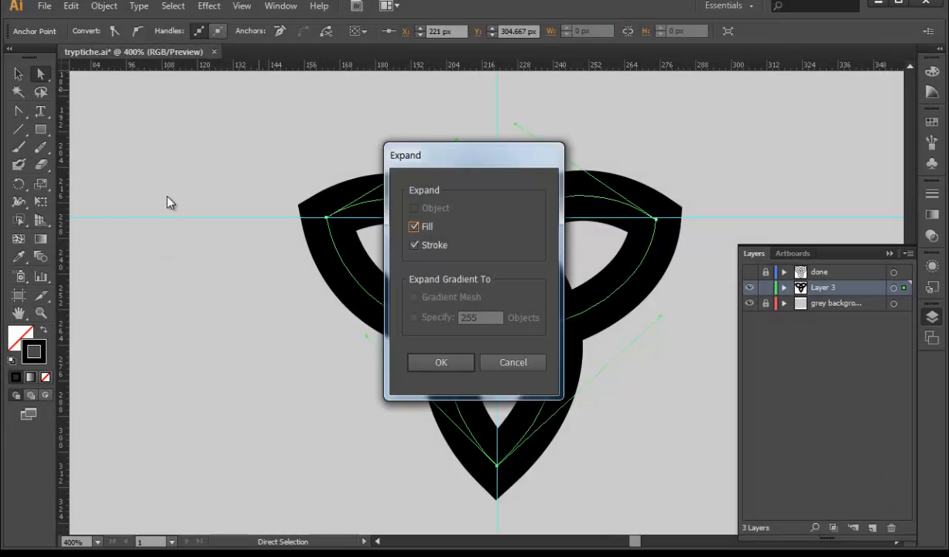
click(439, 360)
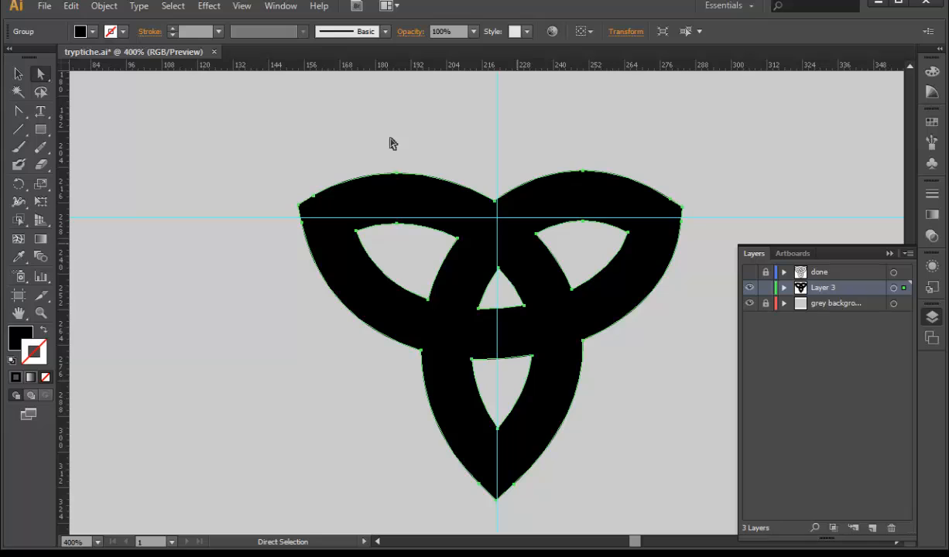
key(v)
key(z)
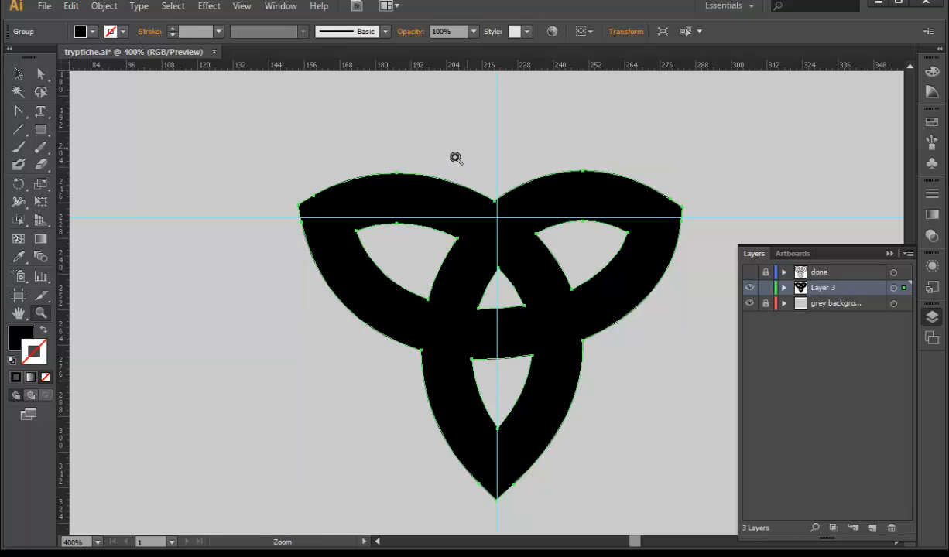
key(a)
key(ctrl+z)
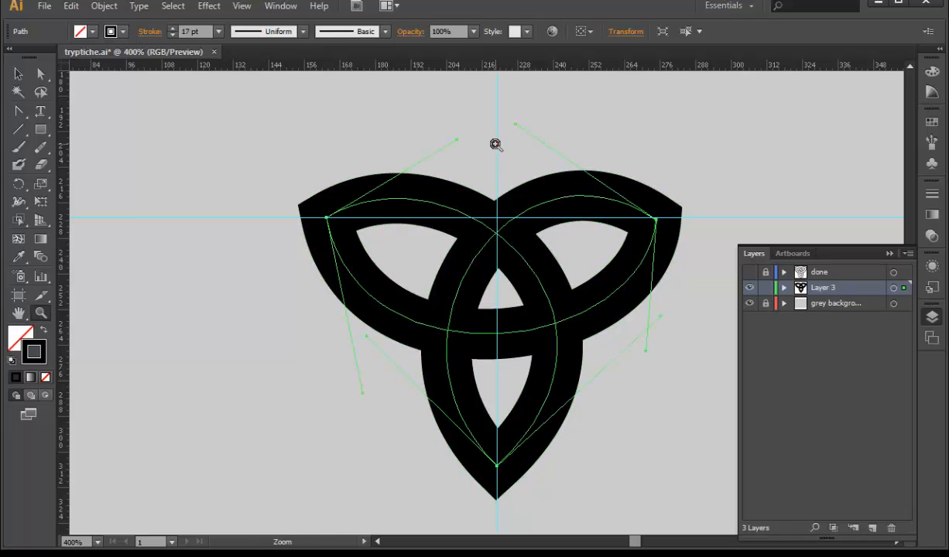
key(z)
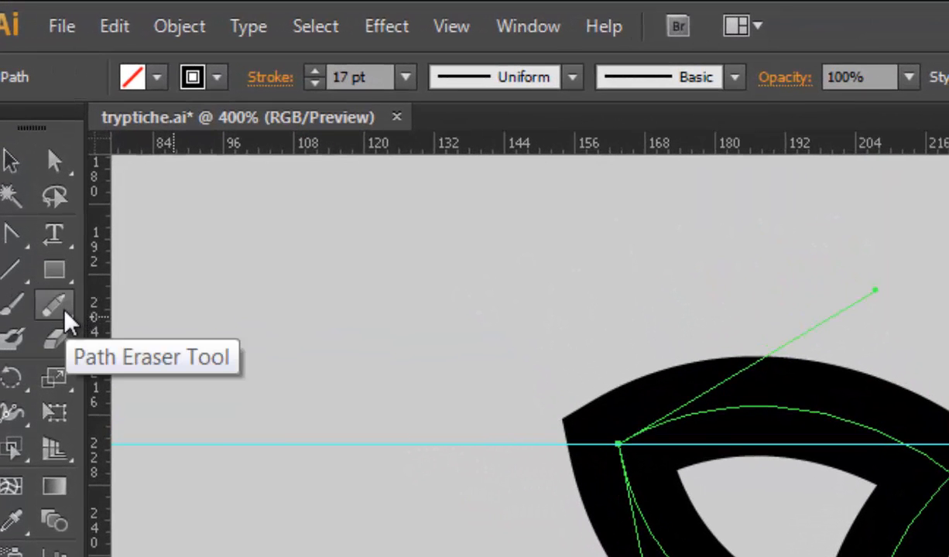
Cut small gaps in the knot path beside its upper, lower-right and lower-left crossings with the Path Eraser tool
click(68, 321)
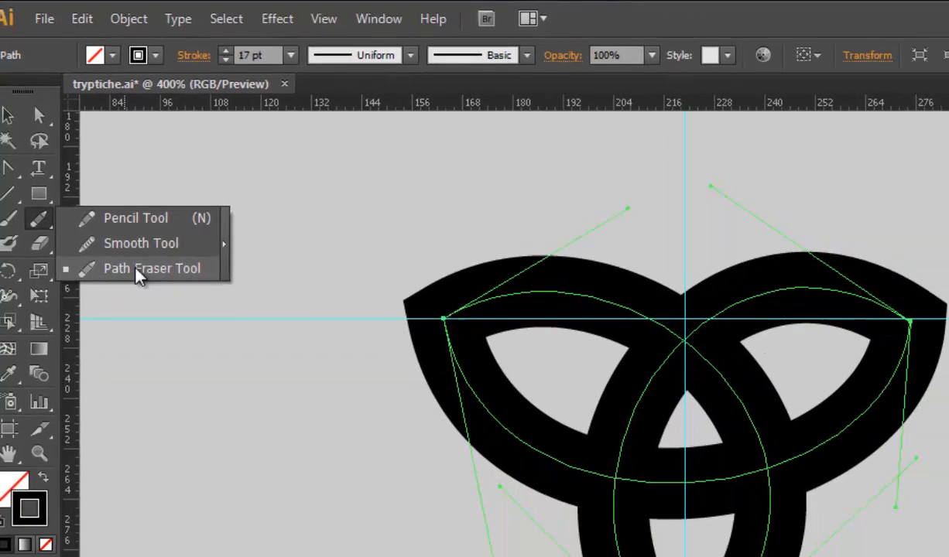
click(188, 370)
key(ctrl)
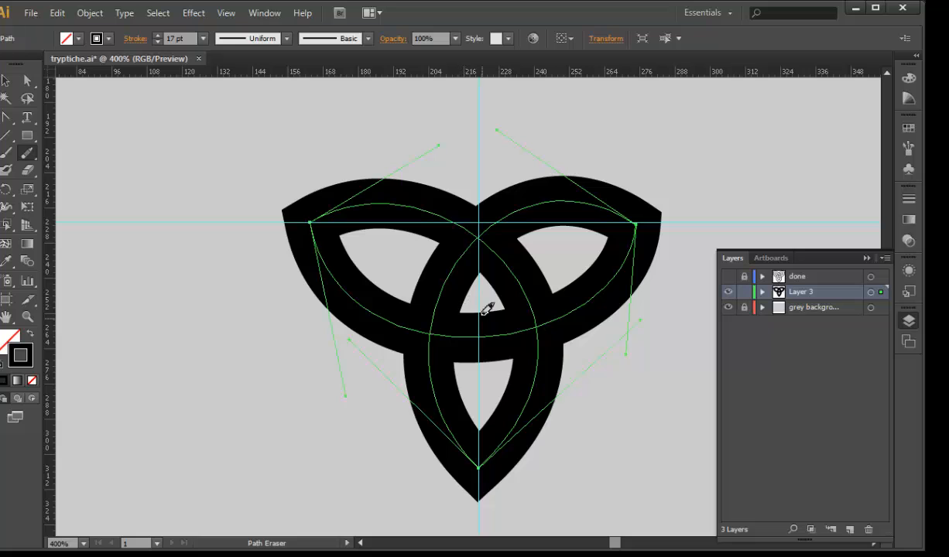
key(ctrl+space)
click(500, 241)
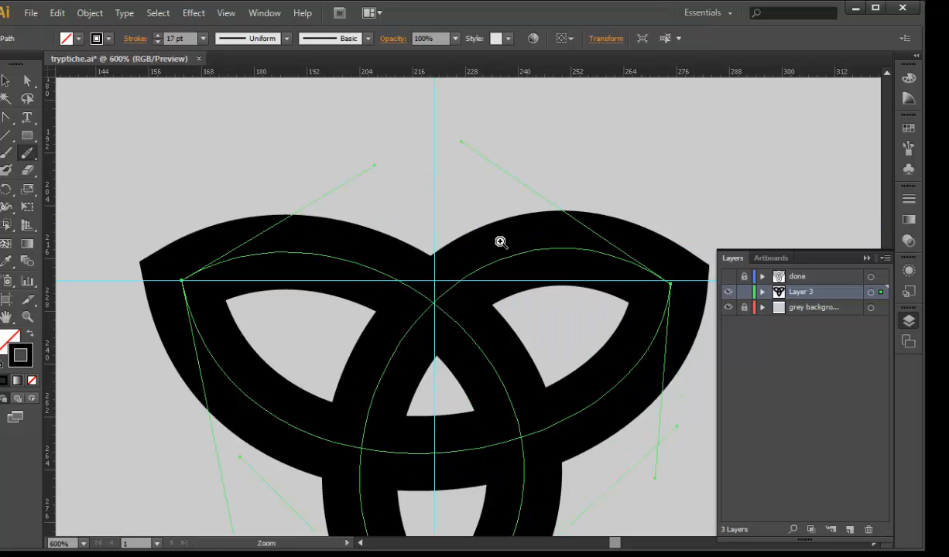
drag(487, 332, 466, 286)
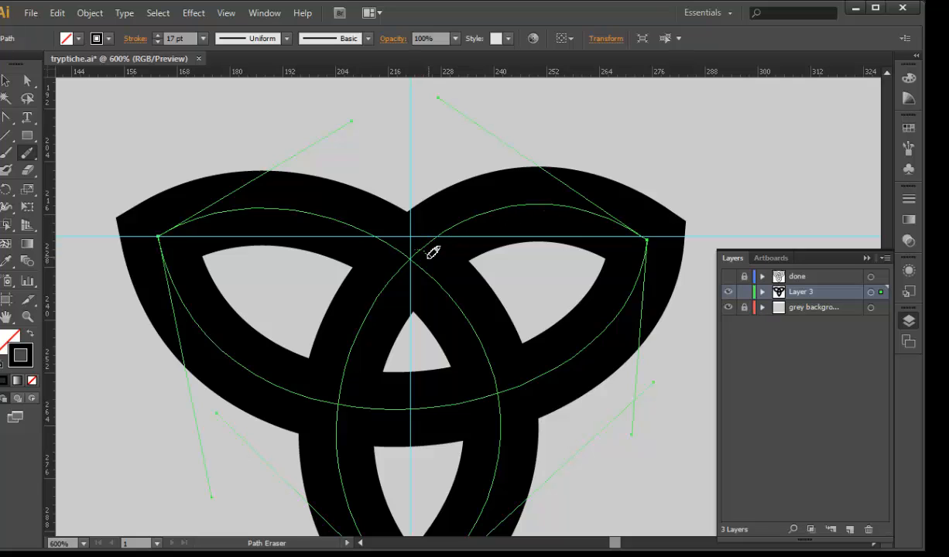
drag(432, 253, 430, 248)
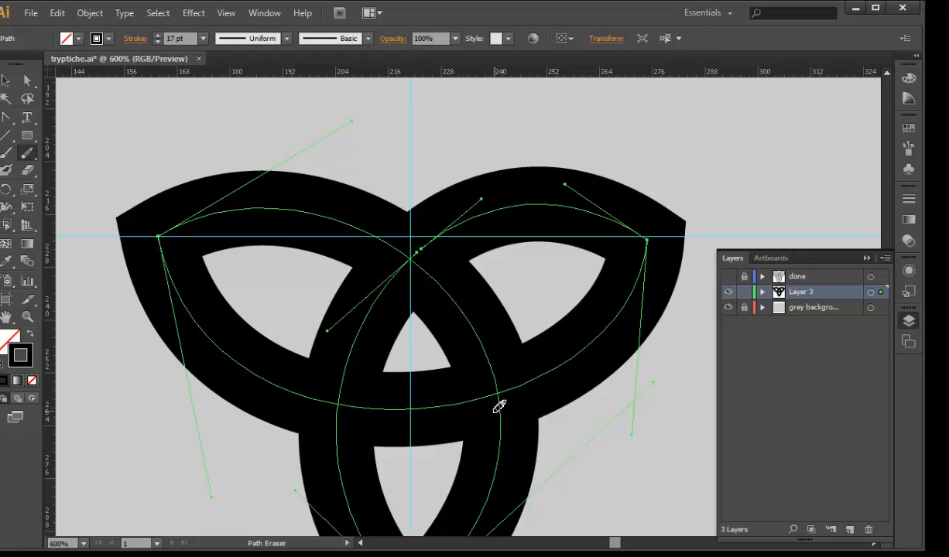
drag(515, 398, 513, 396)
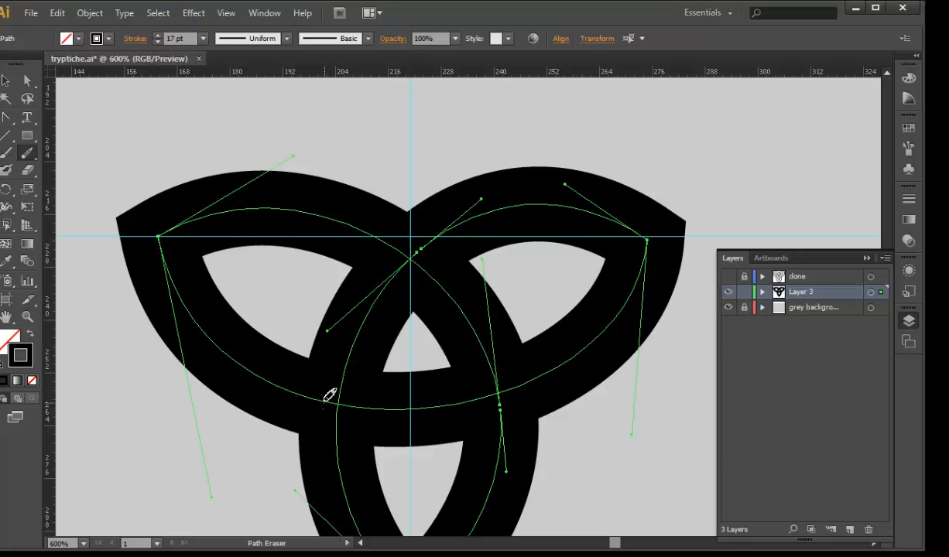
drag(333, 387, 334, 386)
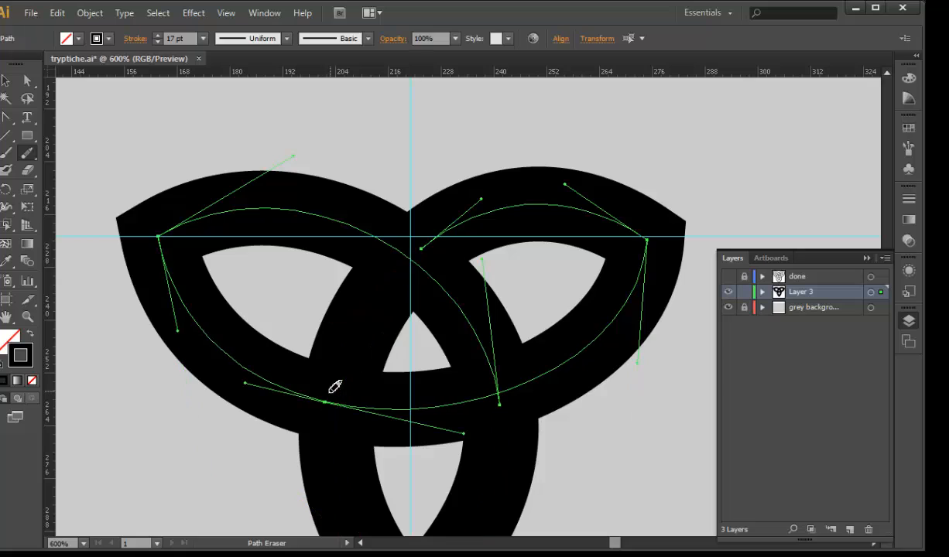
Select all the cut knot segments and expand their fill and stroke into outlined shapes
key(a)
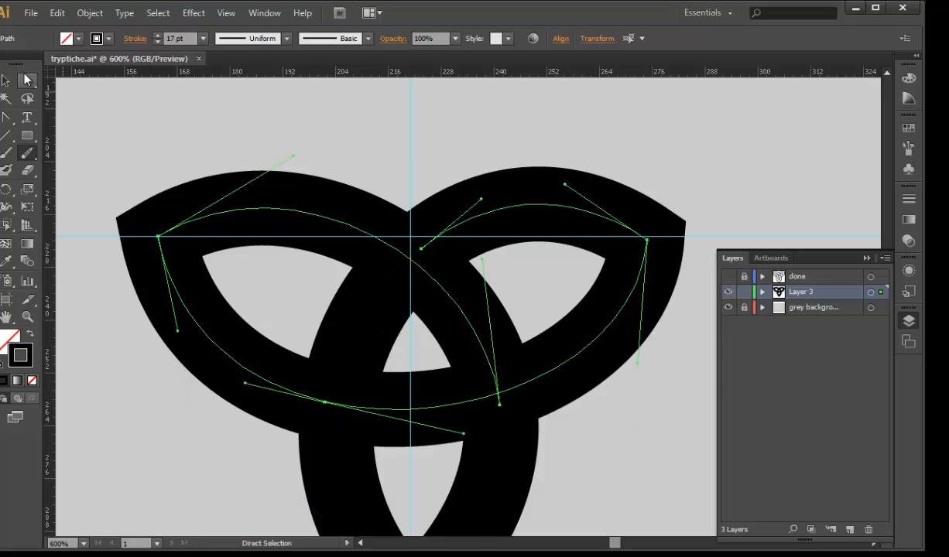
click(5, 80)
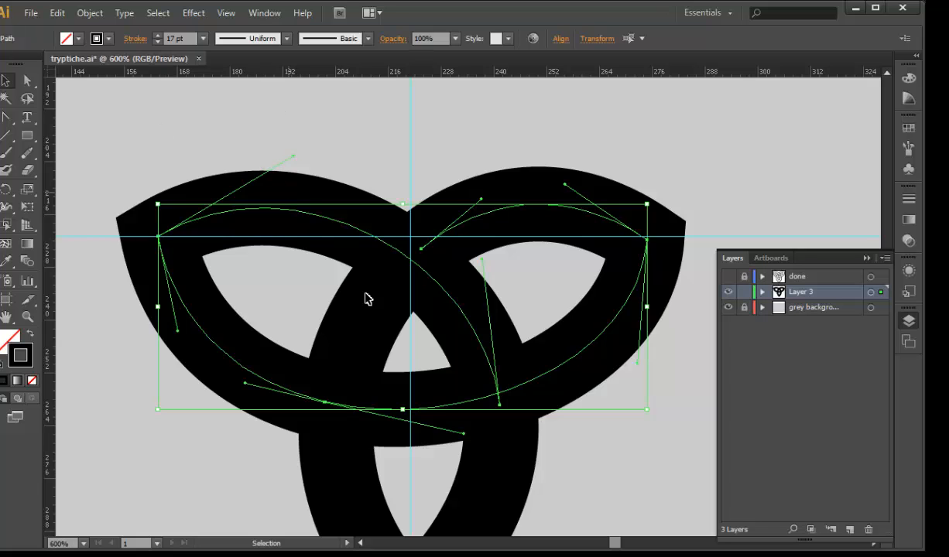
drag(246, 139, 587, 489)
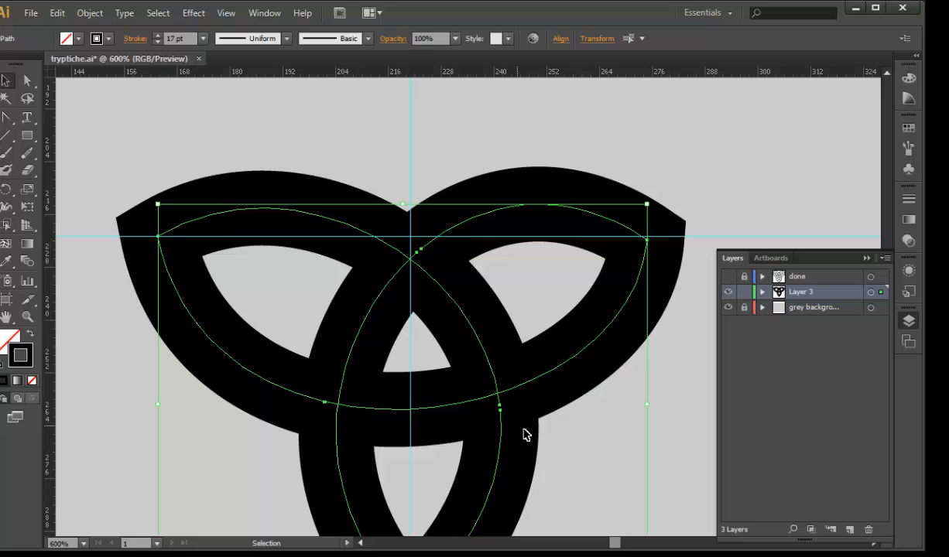
click(93, 13)
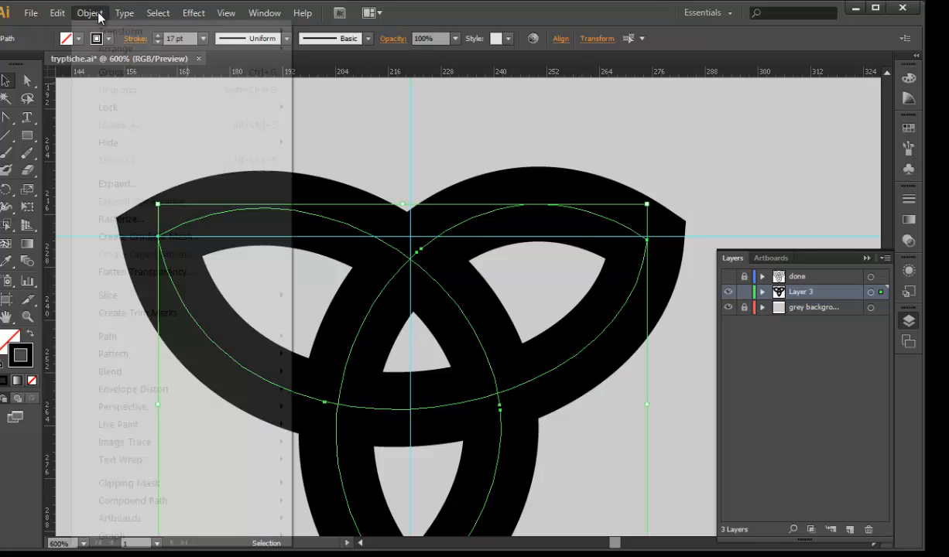
click(121, 188)
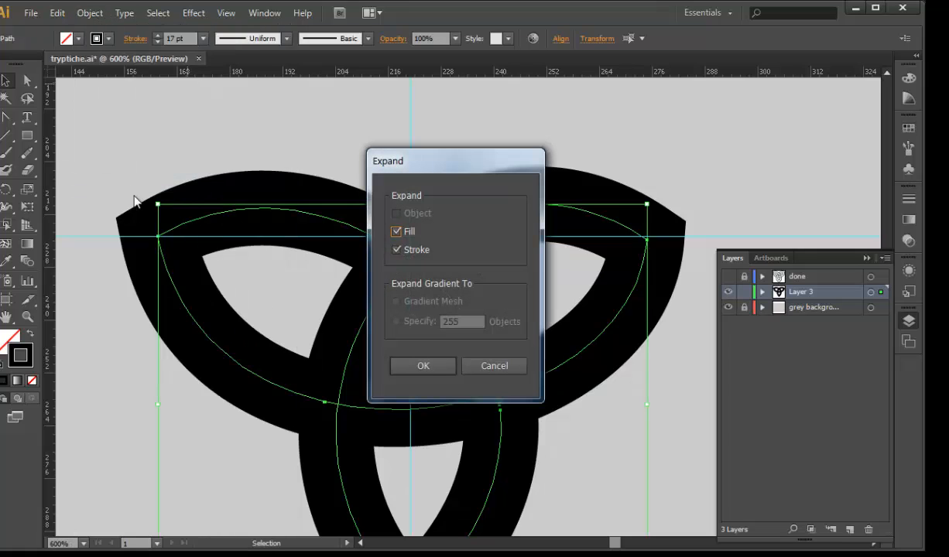
click(427, 367)
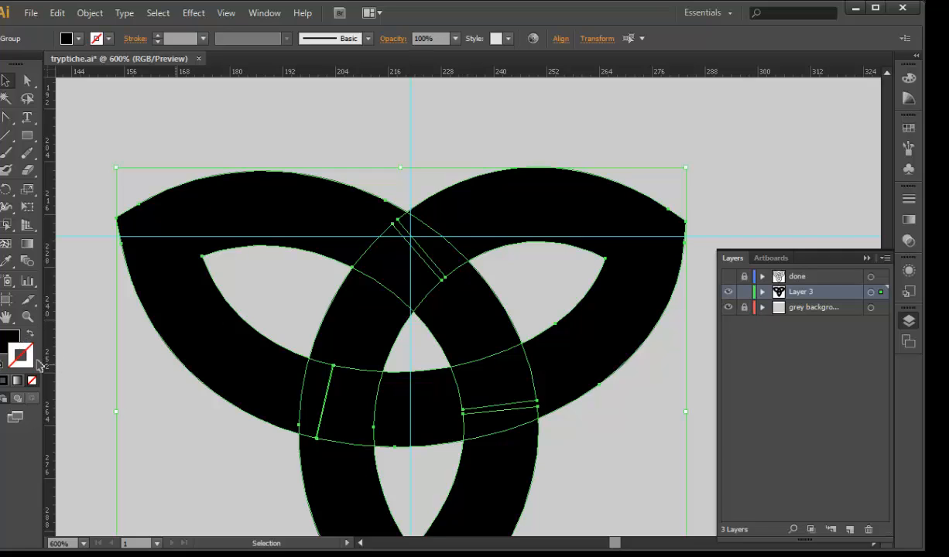
Apply the default white fill and black stroke to the expanded segments and set the stroke weight to 6 pt
click(3, 369)
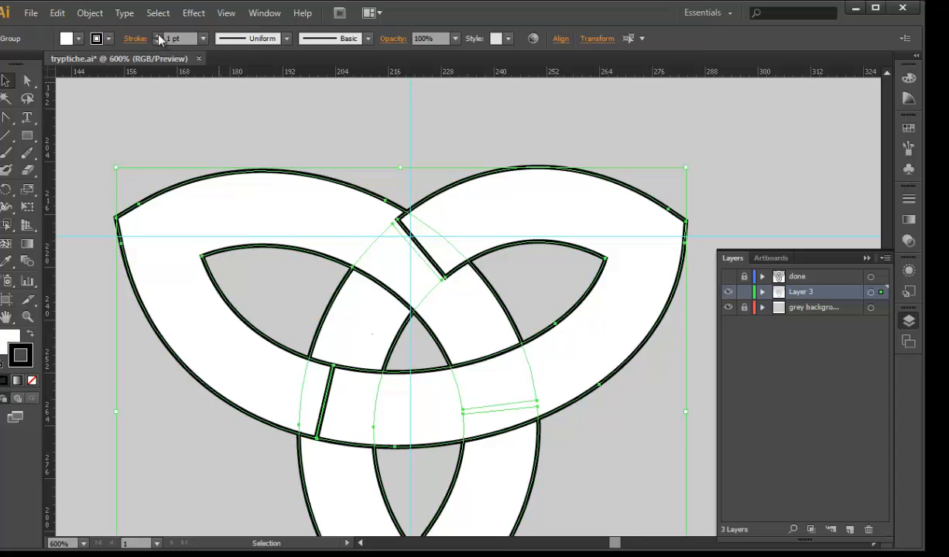
click(158, 36)
click(159, 36)
click(158, 36)
click(158, 36)
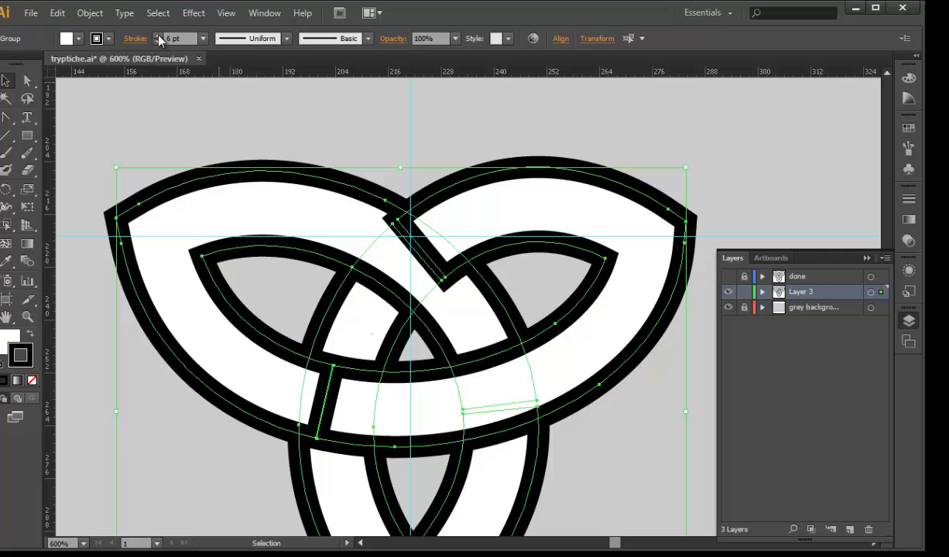
click(159, 36)
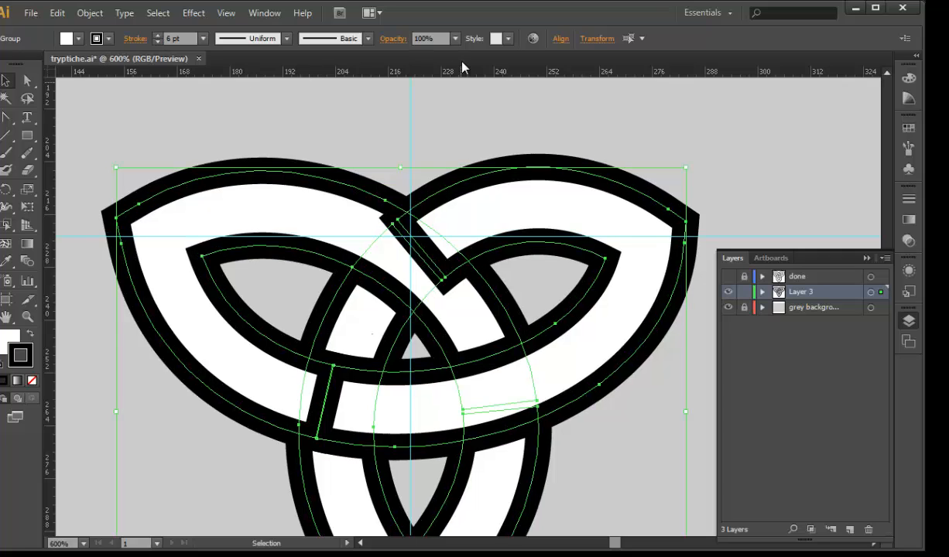
Select all the knot segments and turn them into a Live Paint group with the Live Paint Bucket
click(6, 80)
drag(215, 112, 597, 487)
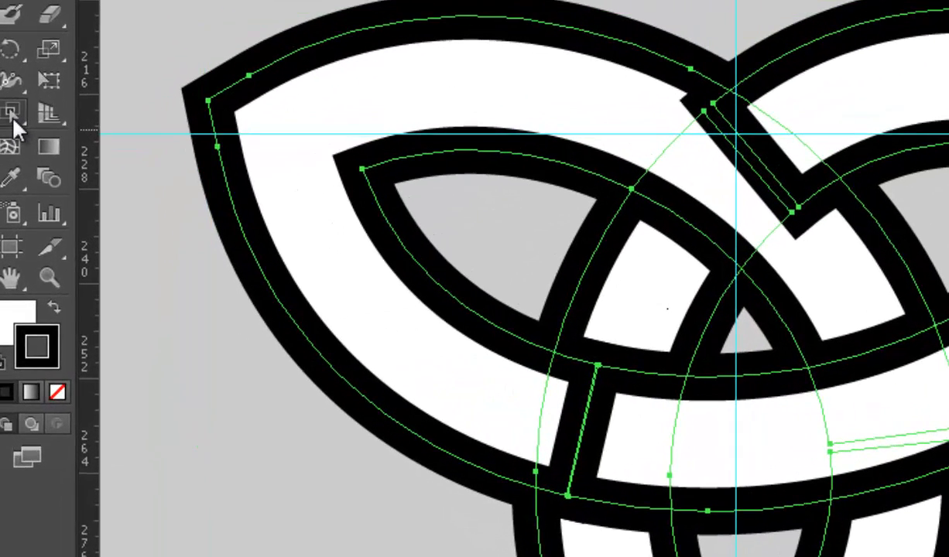
click(9, 224)
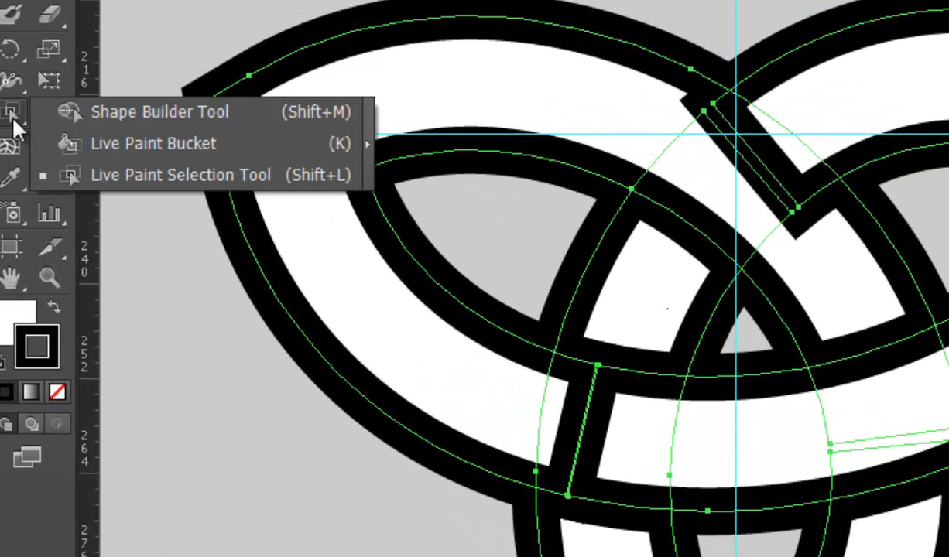
click(147, 146)
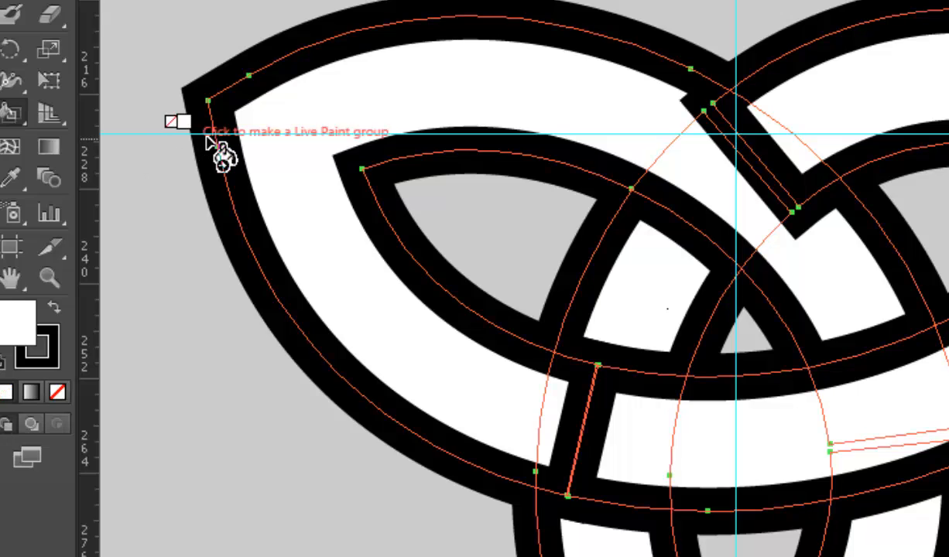
click(256, 133)
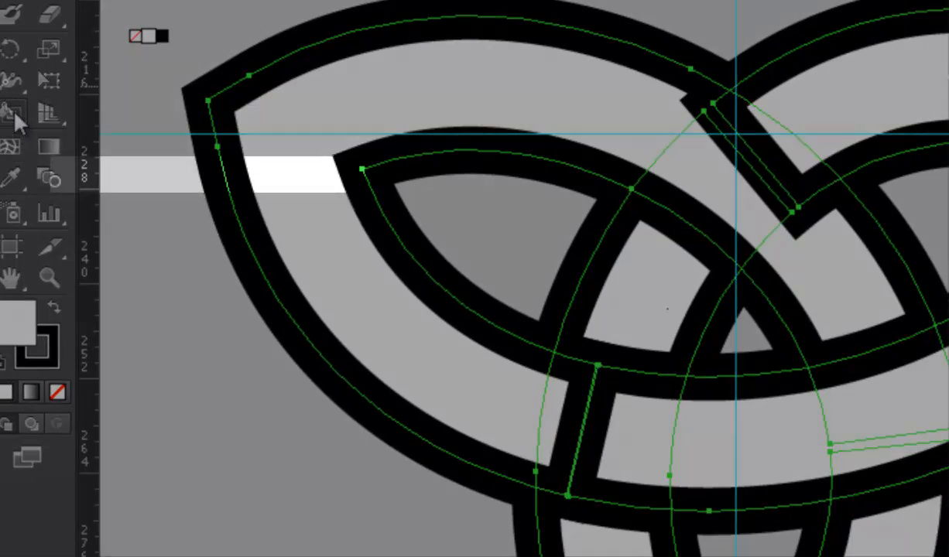
Remove the stroke from the cut-line edges crossing the band at the upper crossing, using the Live Paint Selection tool
mouse_move(13, 106)
mouse_down()
mouse_move(73, 172)
mouse_move(105, 164)
mouse_move(141, 186)
mouse_up()
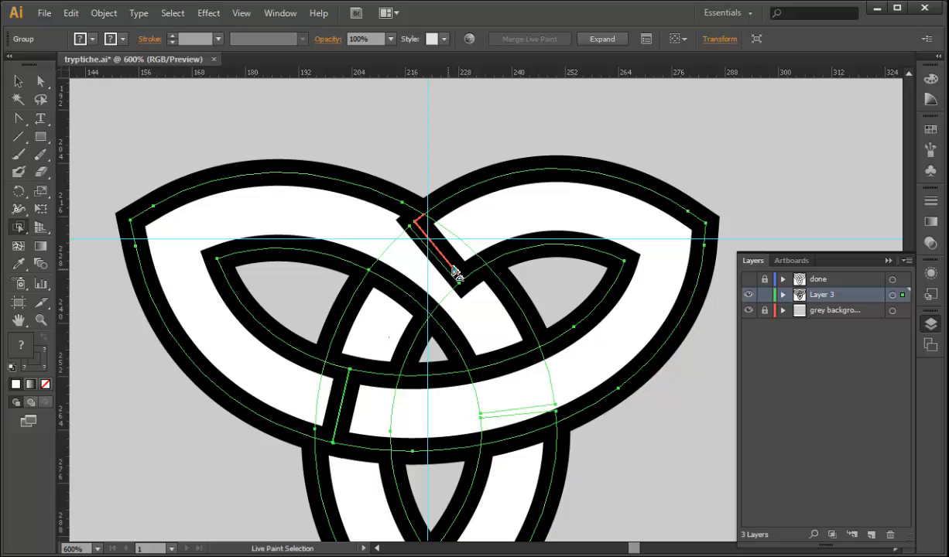
click(455, 270)
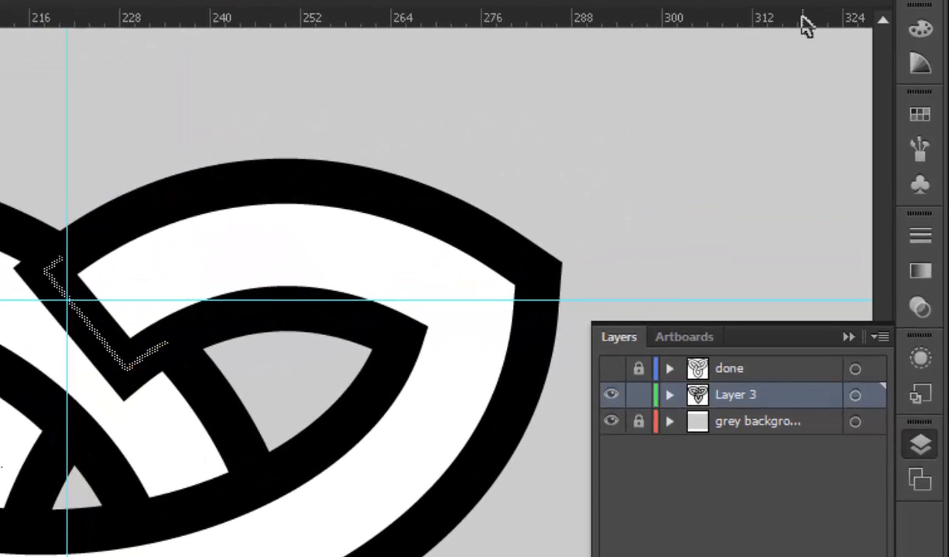
click(924, 118)
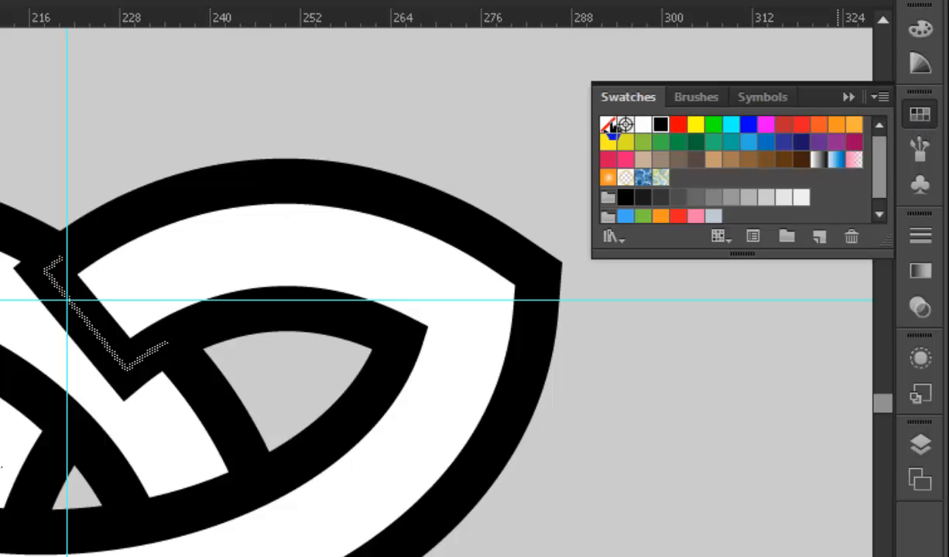
click(608, 125)
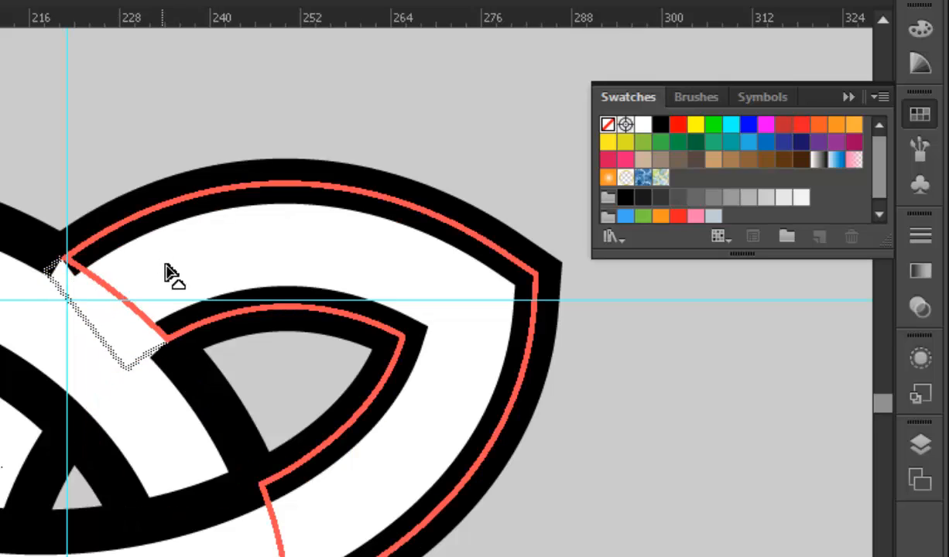
click(132, 312)
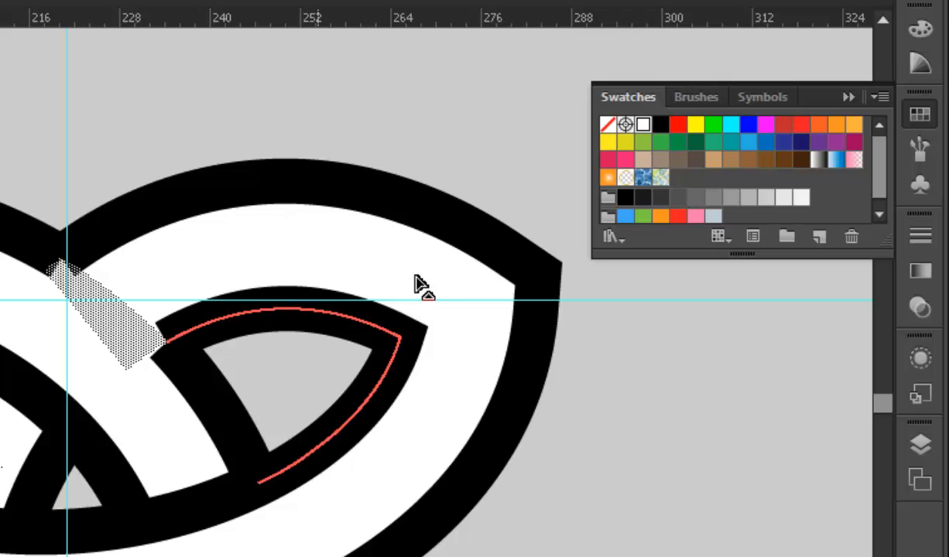
click(46, 126)
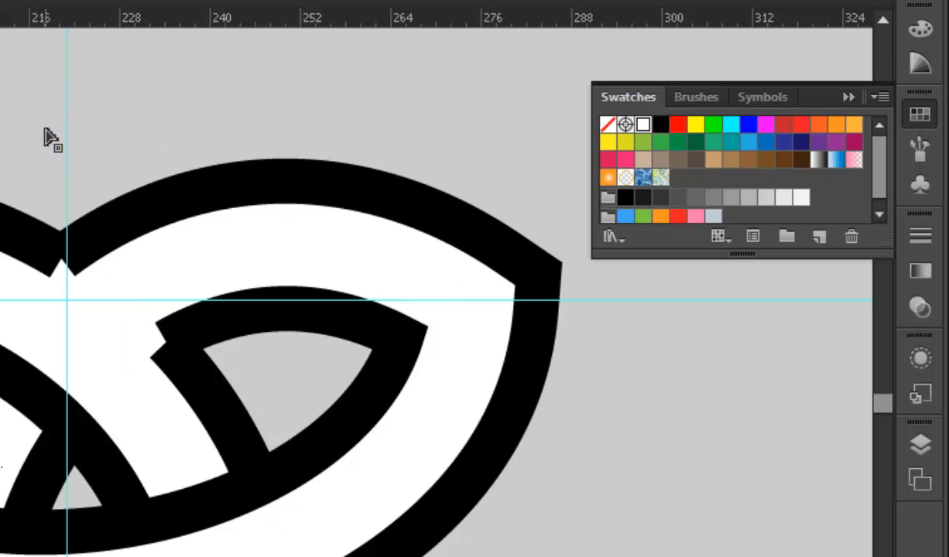
click(148, 323)
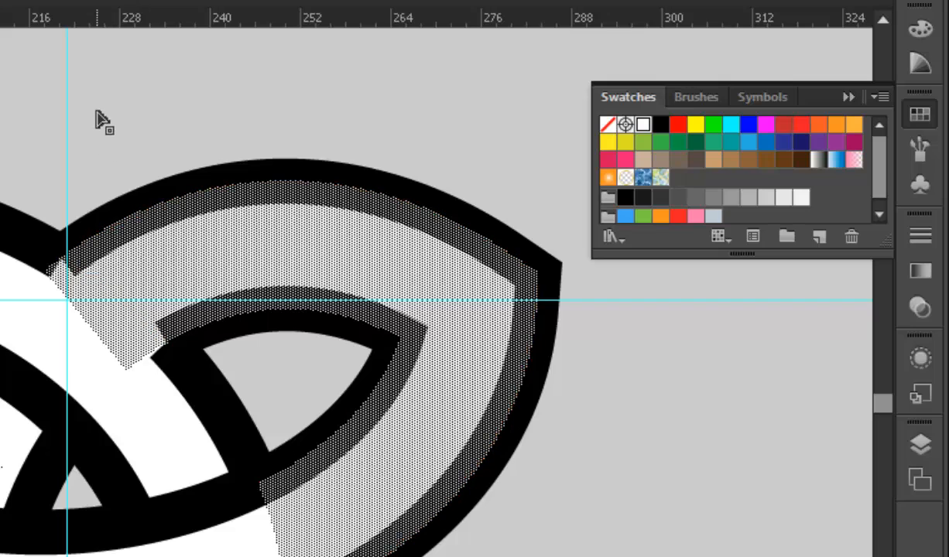
key(ctrl+shift+a)
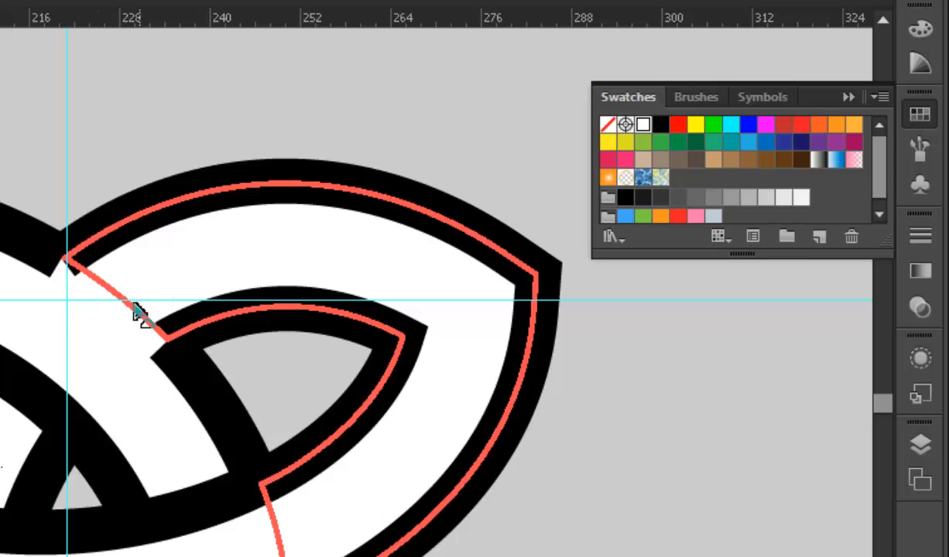
Give the unstroked upper edge of the over-passing band at the upper crossing a black 6 pt stroke
key(ctrl+space)
ctrl+click(136, 323)
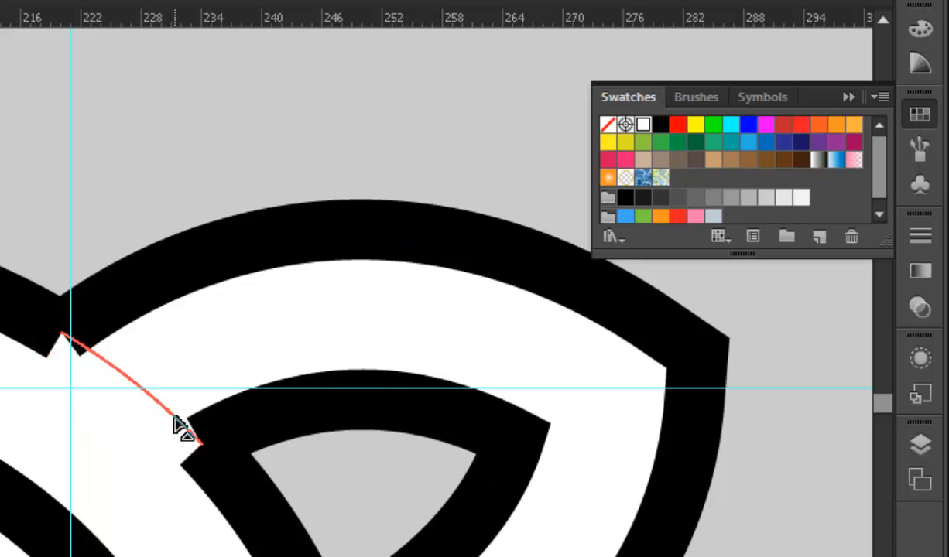
click(175, 424)
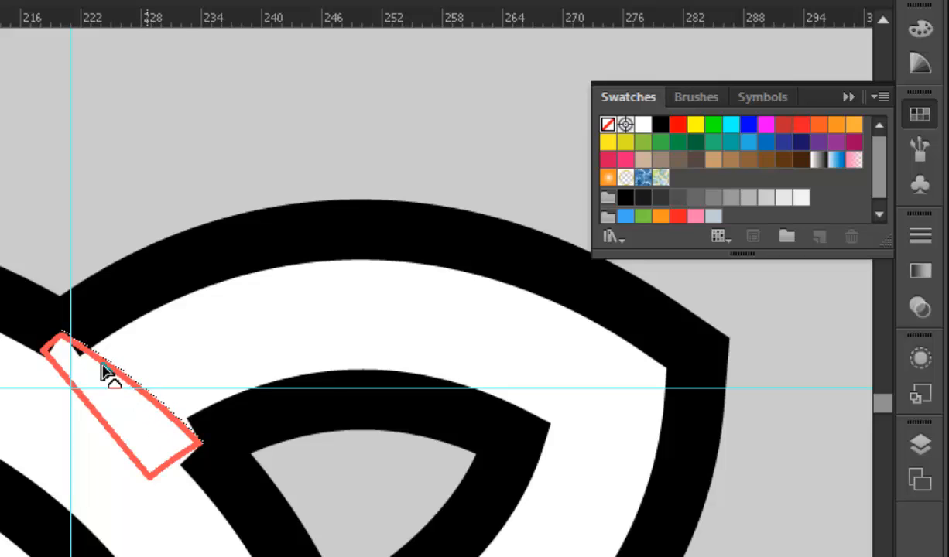
click(659, 124)
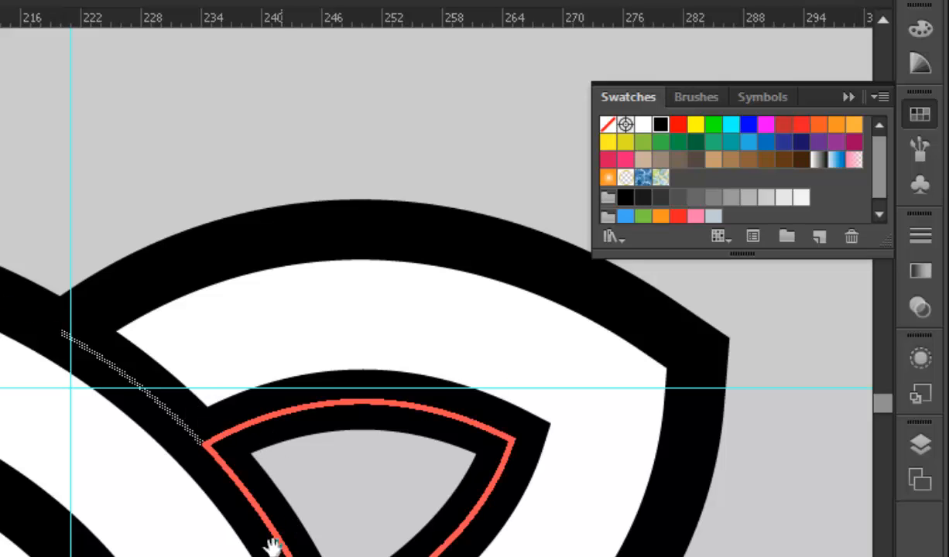
Remove the stroke from the cut line and the adjoining upper and lower edges that block the vertical band at the lower-left crossing
drag(280, 546, 287, 348)
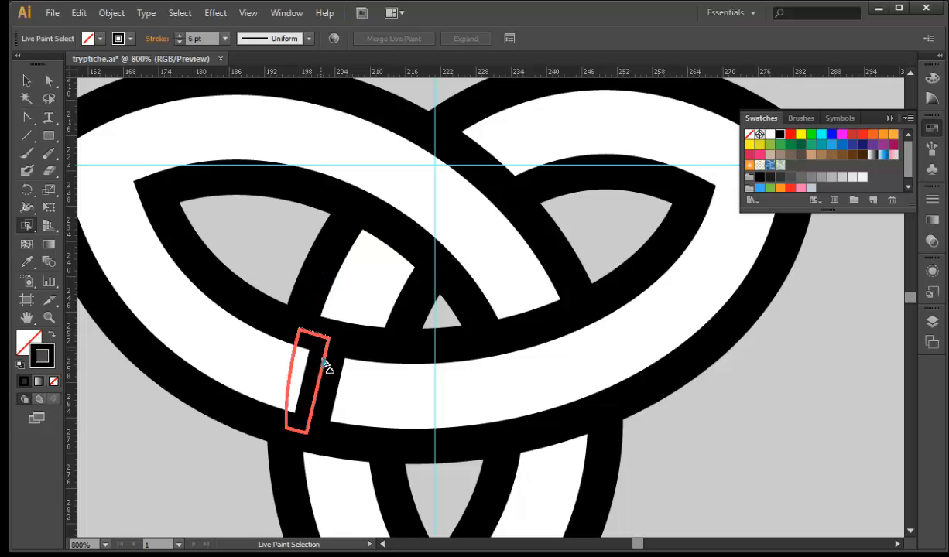
click(325, 365)
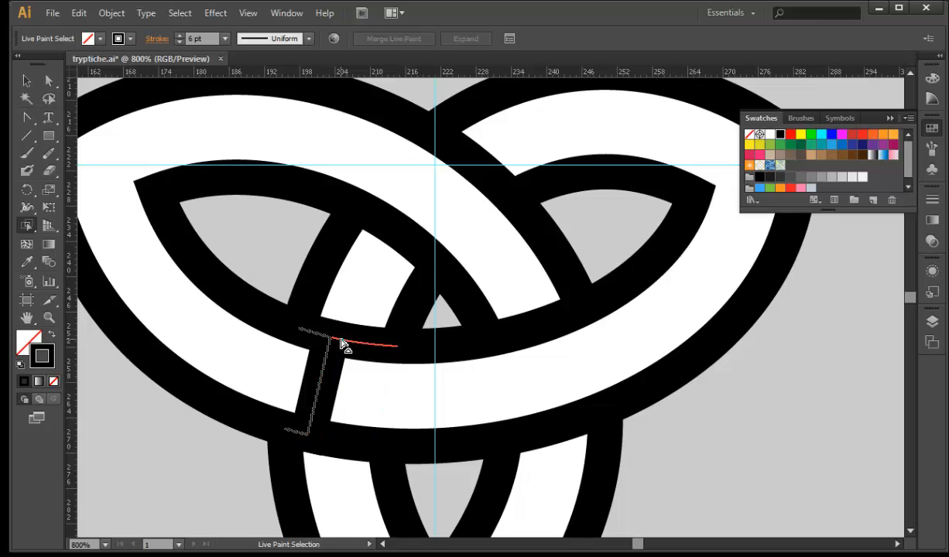
shift+click(335, 440)
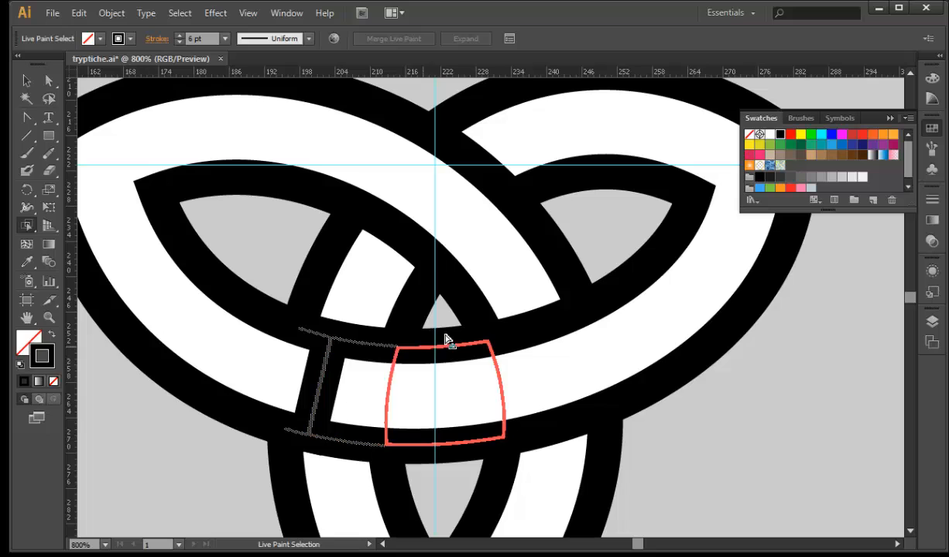
click(749, 135)
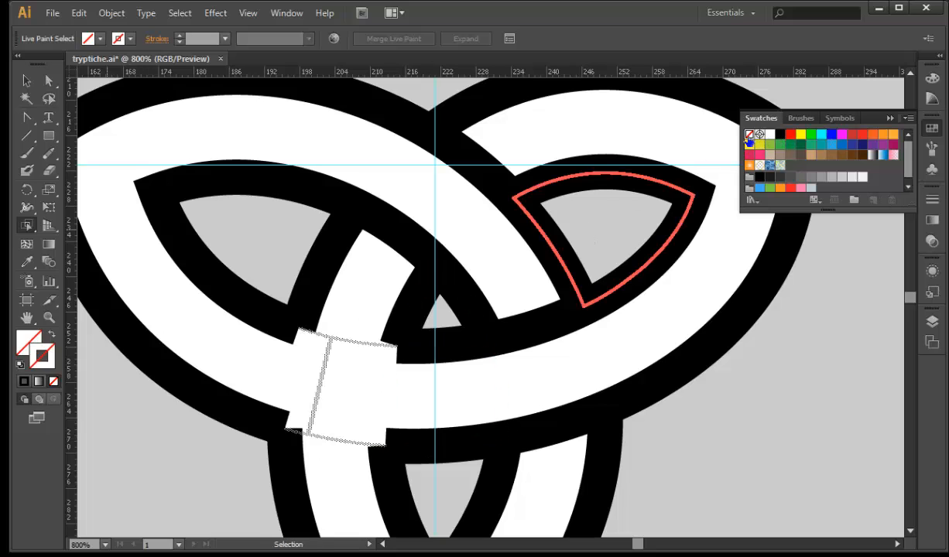
Apply a black 6 pt stroke to both side edges of the vertical band at the lower-left crossing
shift+click(291, 386)
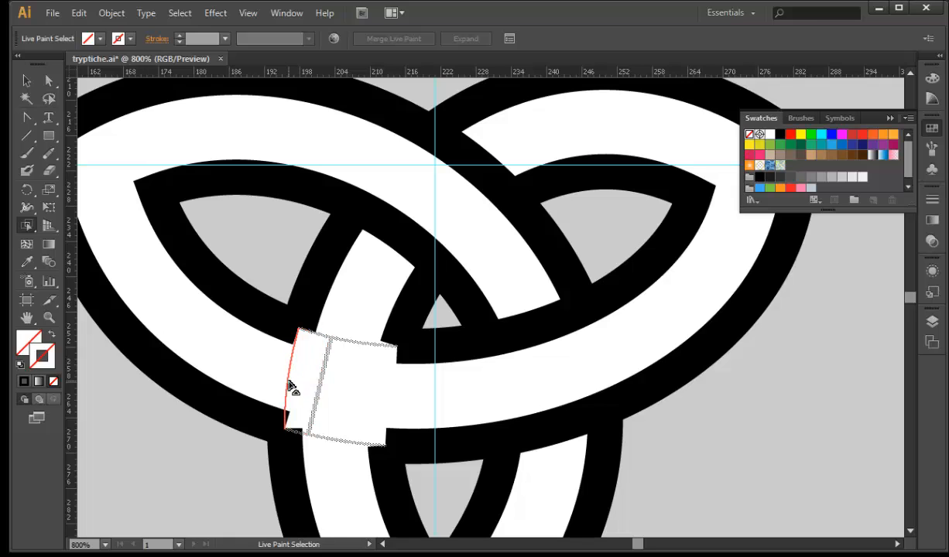
click(289, 382)
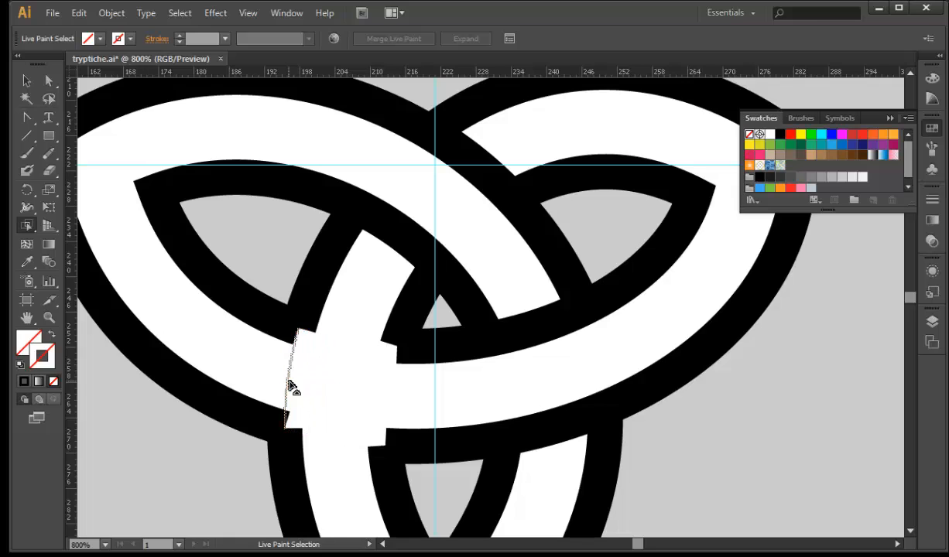
shift+click(390, 416)
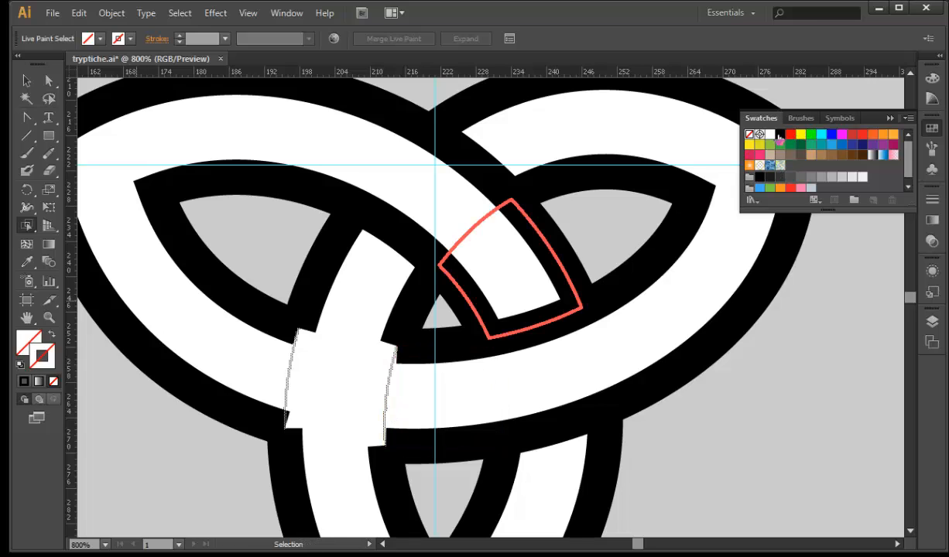
click(780, 135)
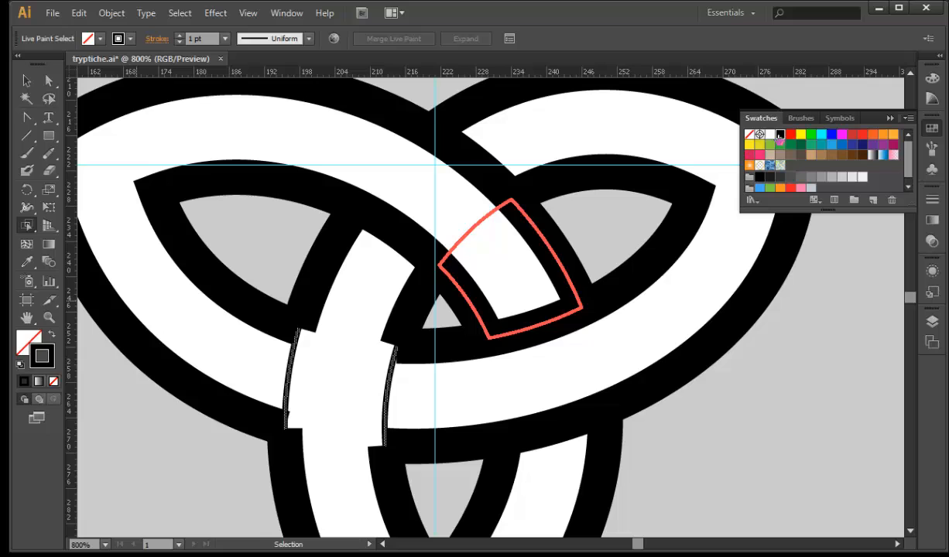
click(179, 36)
click(179, 36)
click(178, 35)
click(179, 36)
click(179, 35)
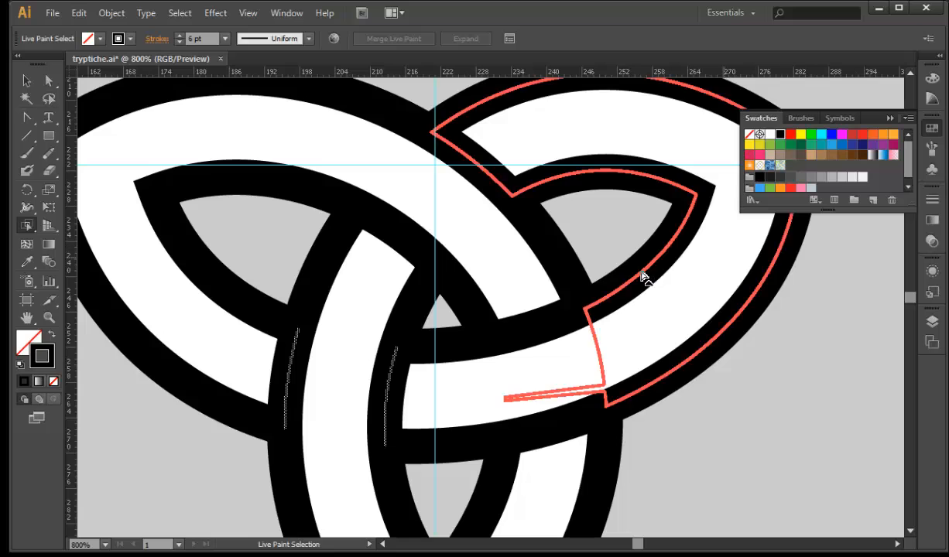
Hide both guides in Layer 3 and deselect the knot's edges
ctrl+alt+click(444, 351)
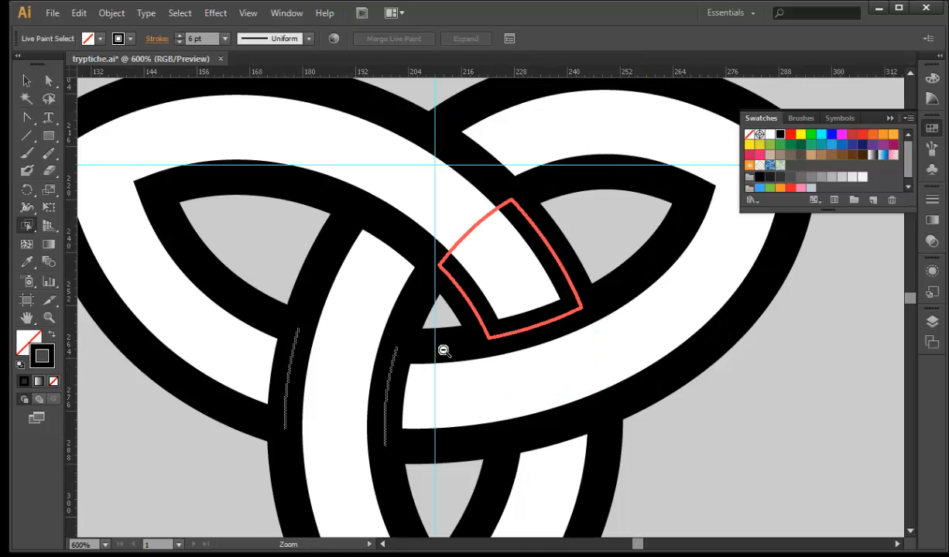
ctrl+alt+click(444, 351)
ctrl+alt+click(443, 351)
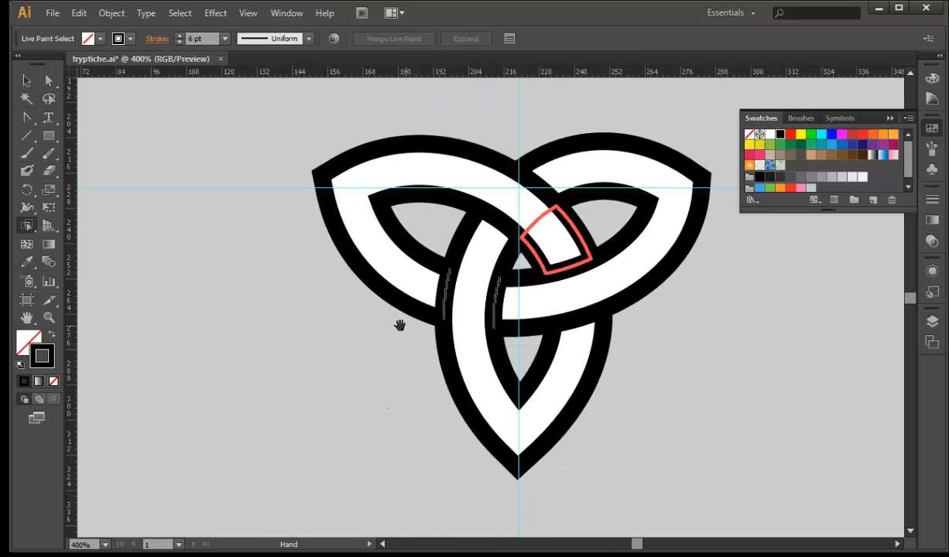
drag(399, 325, 372, 358)
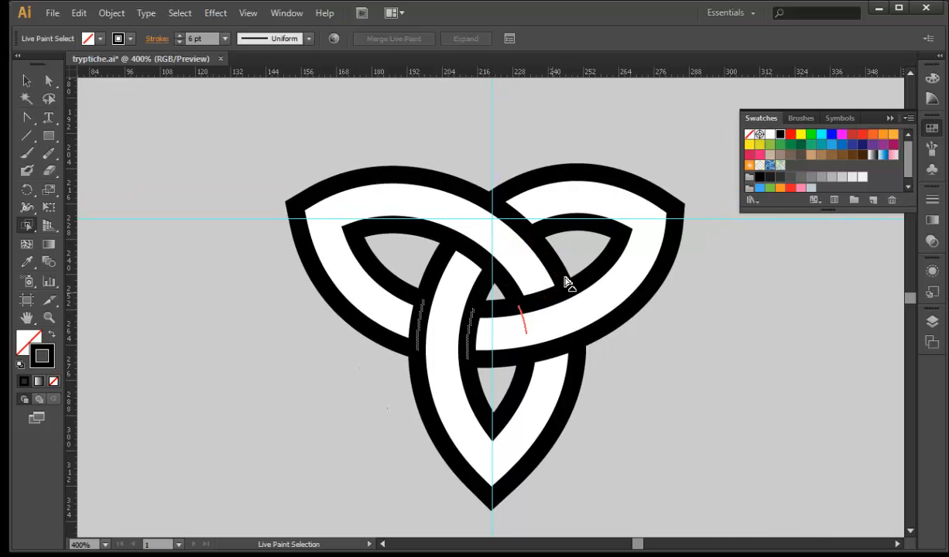
click(932, 322)
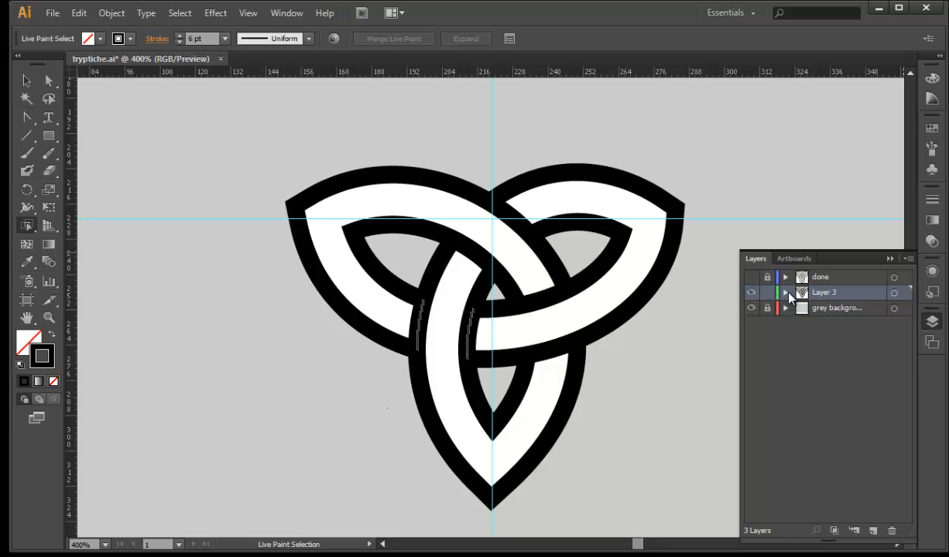
click(786, 292)
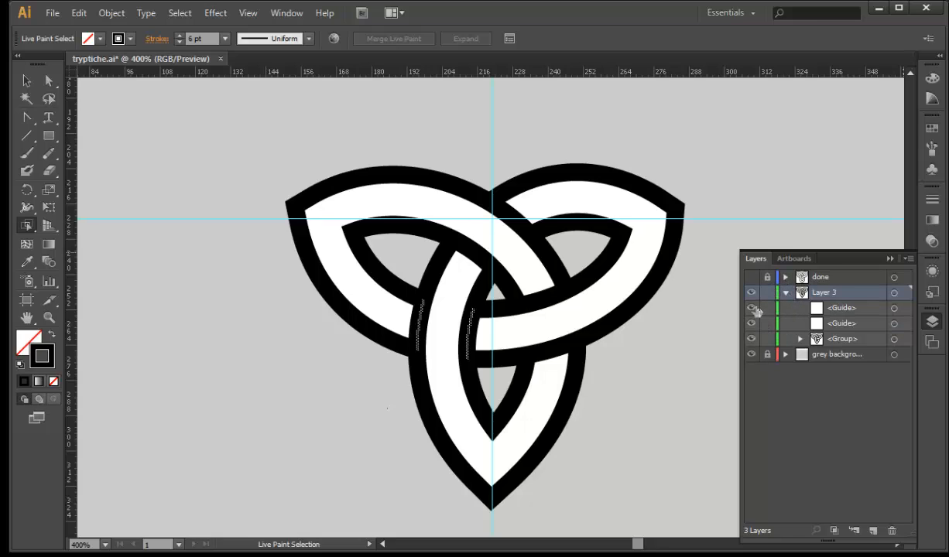
click(751, 322)
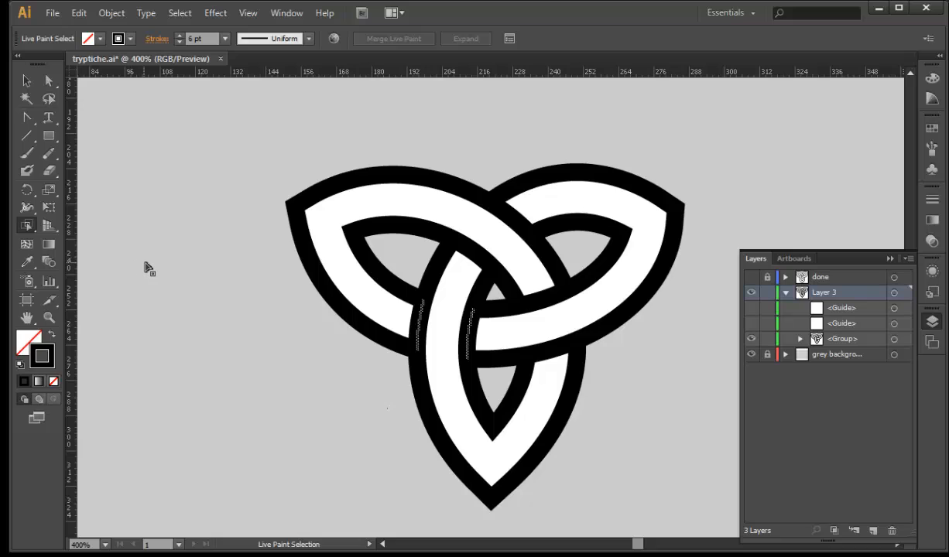
click(143, 225)
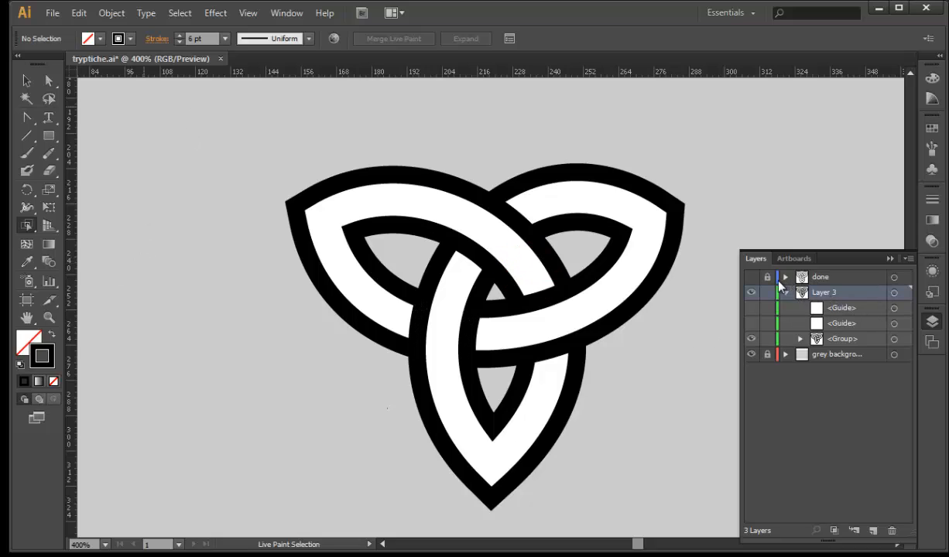
Show the done layer over the knot to compare it with the earlier version, and hide it again
click(751, 277)
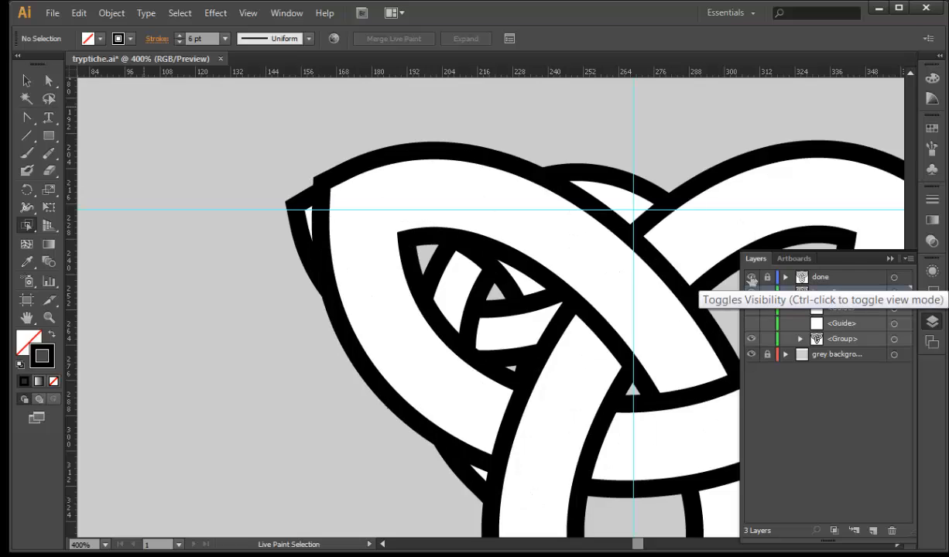
click(751, 277)
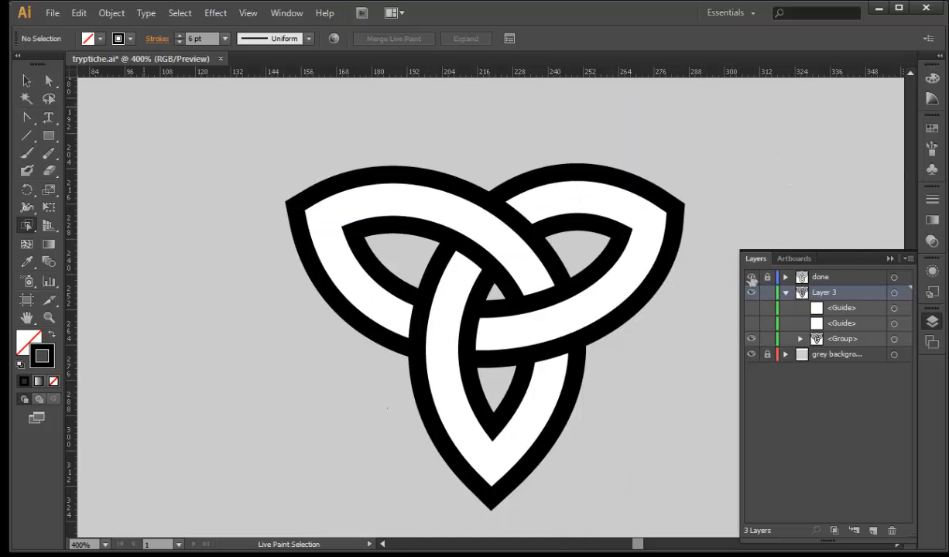
click(751, 277)
click(751, 277)
key(ctrl)
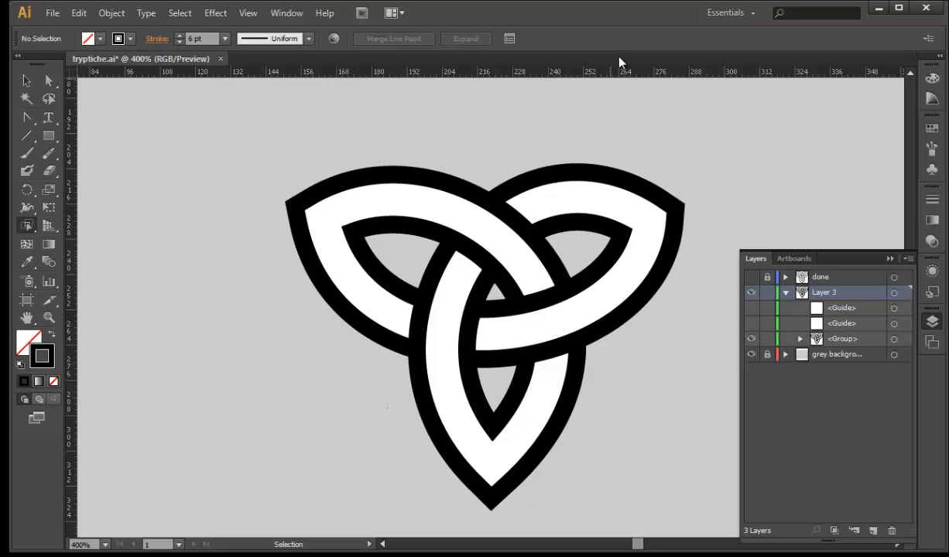